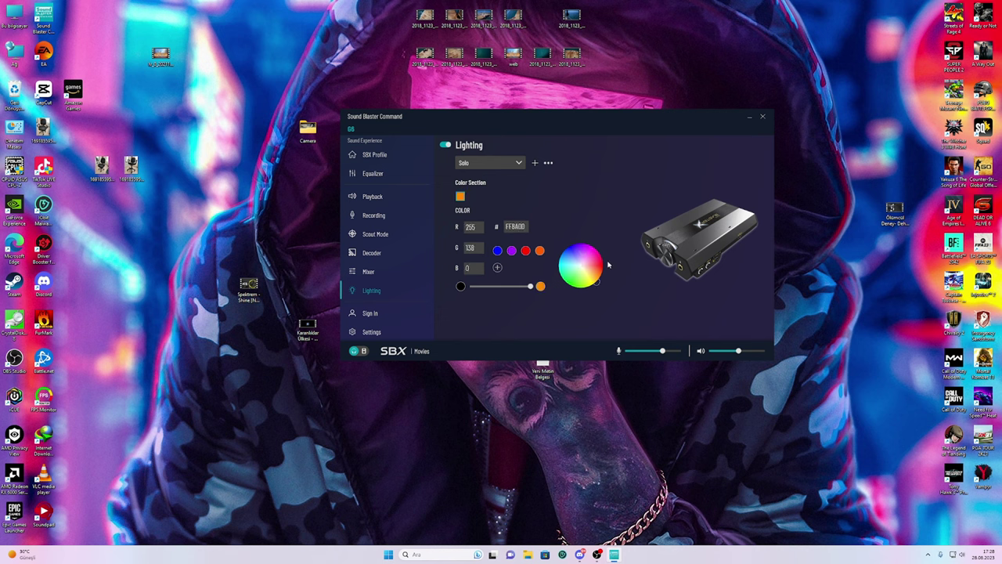
- Try different colors for the device's Solo lighting on the color wheel
mouse_move(563, 284)
mouse_down()
mouse_move(579, 288)
mouse_move(628, 269)
mouse_up()
drag(578, 246, 571, 289)
click(580, 266)
- Look over the Sign In and application Settings pages, and return to the SBX Profile page
click(379, 313)
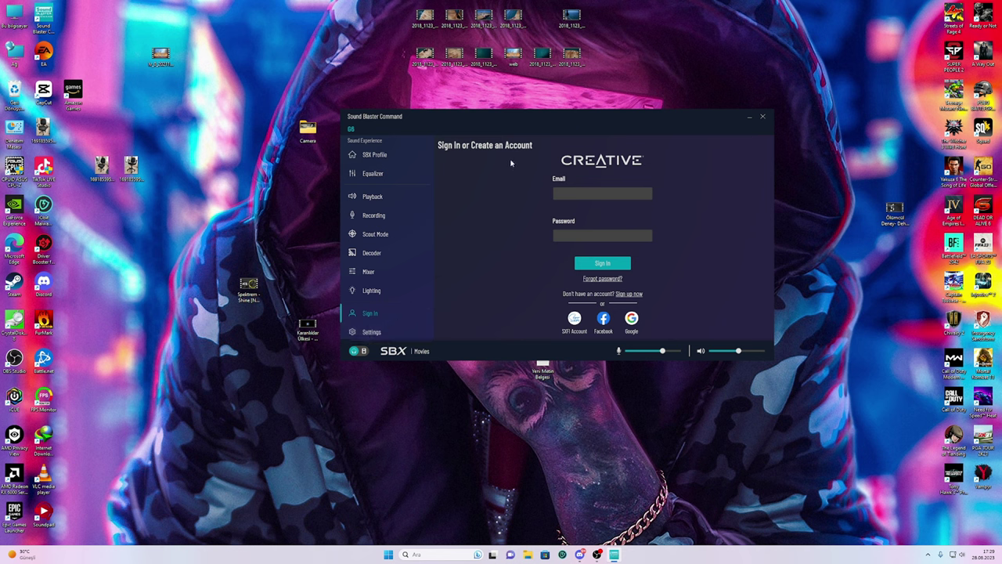
click(373, 332)
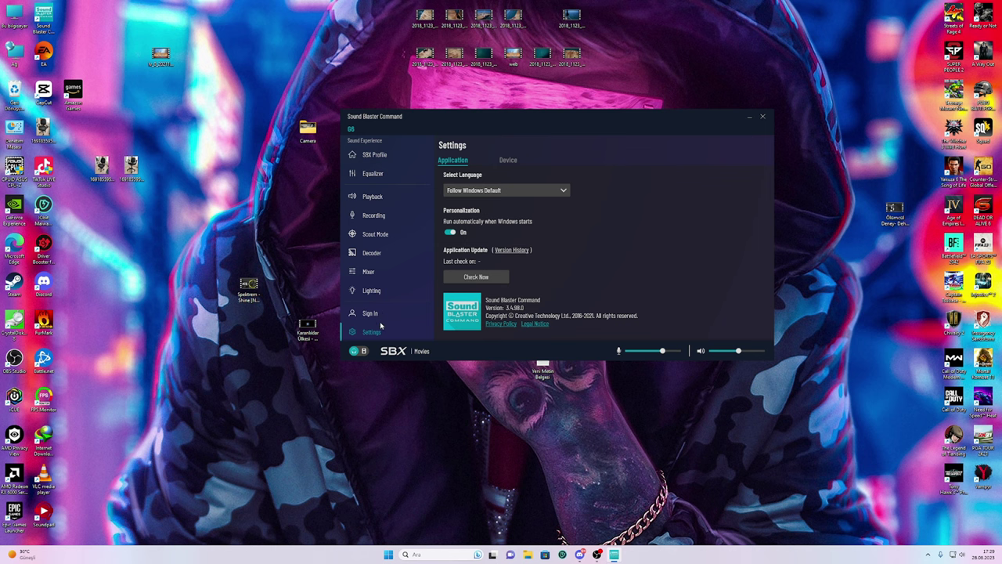
click(375, 156)
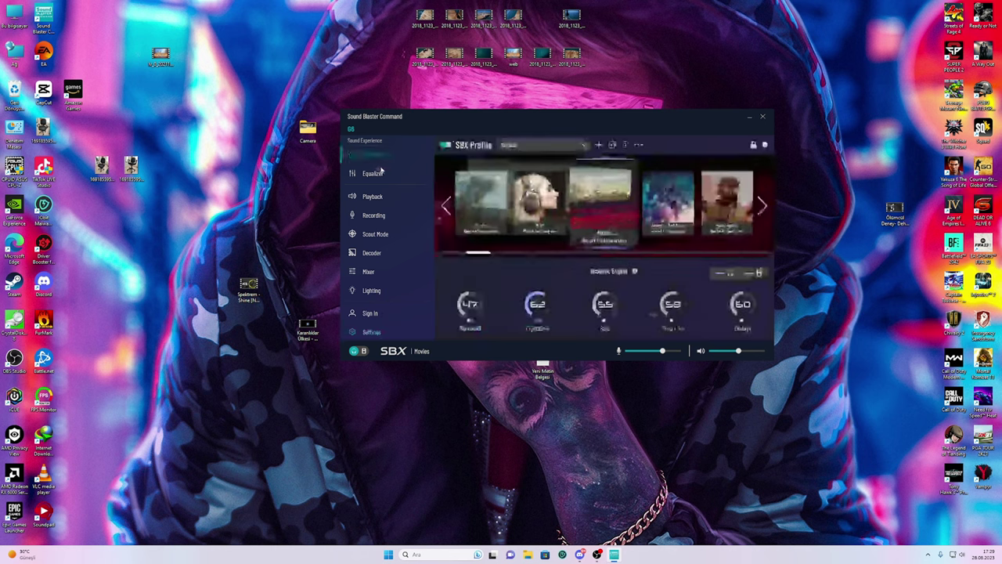
- Uncover the desktop's Spektrem - Shine video and play it in VLC media player, always using that app for .mp4 files
drag(536, 113, 692, 69)
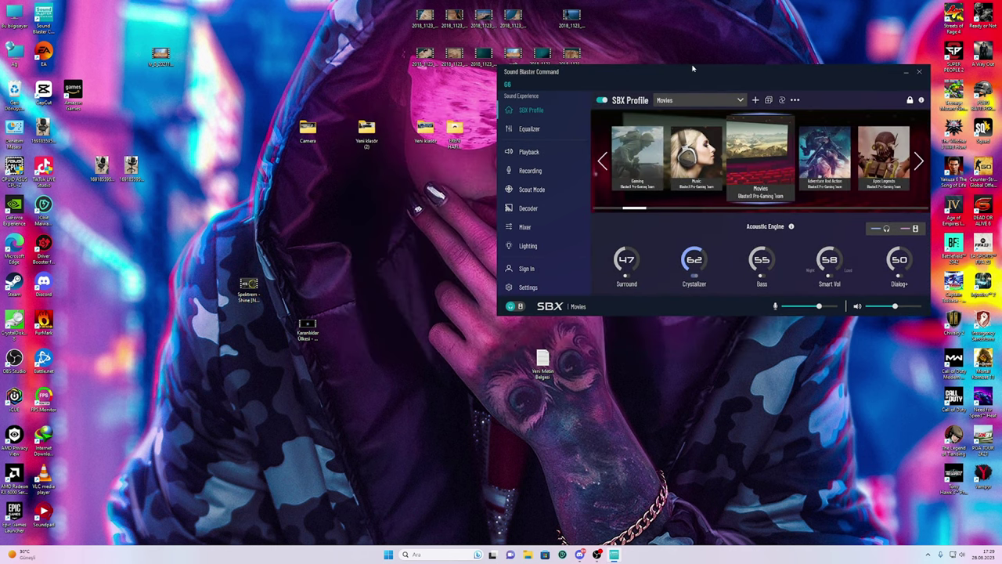
double_click(249, 290)
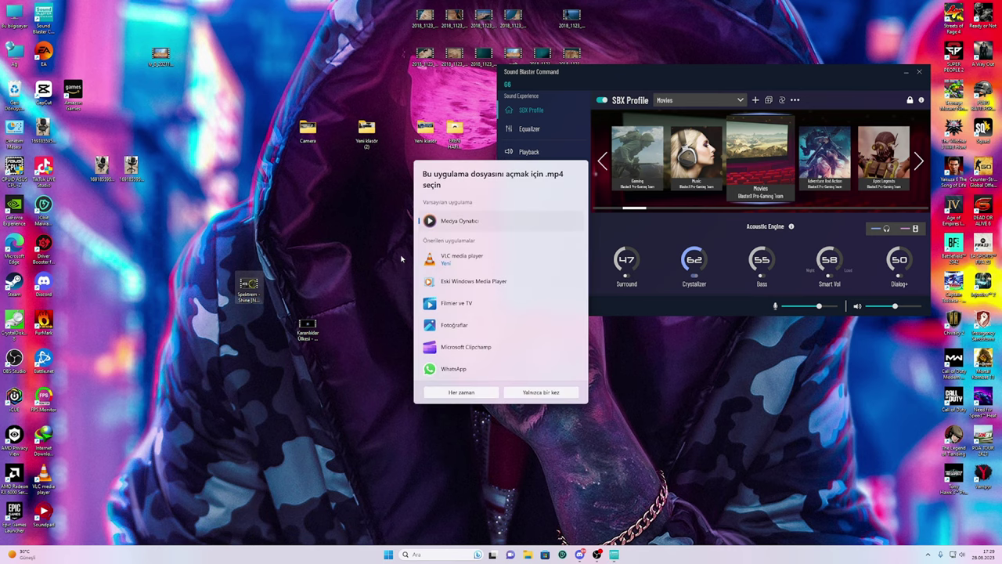
click(461, 392)
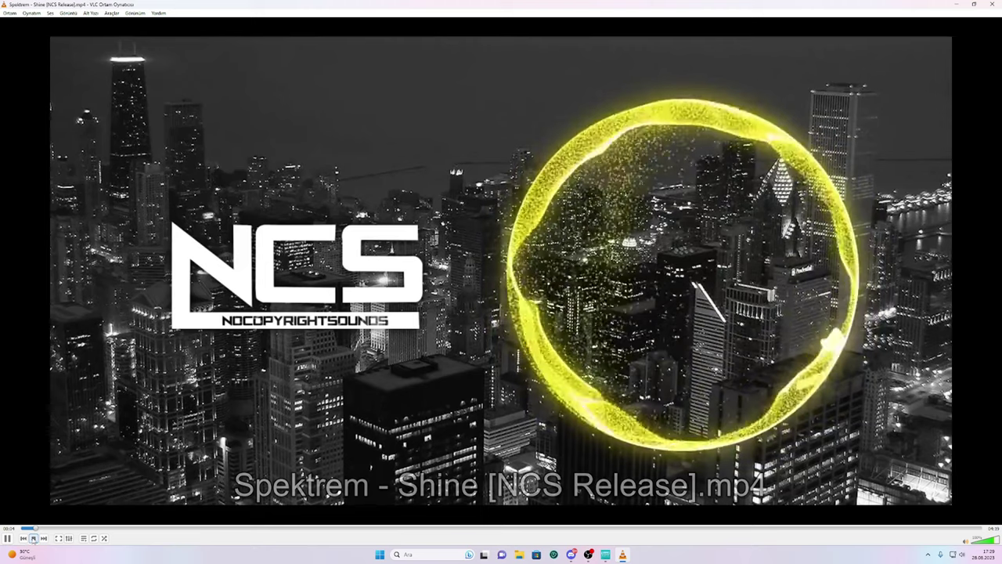
key(space)
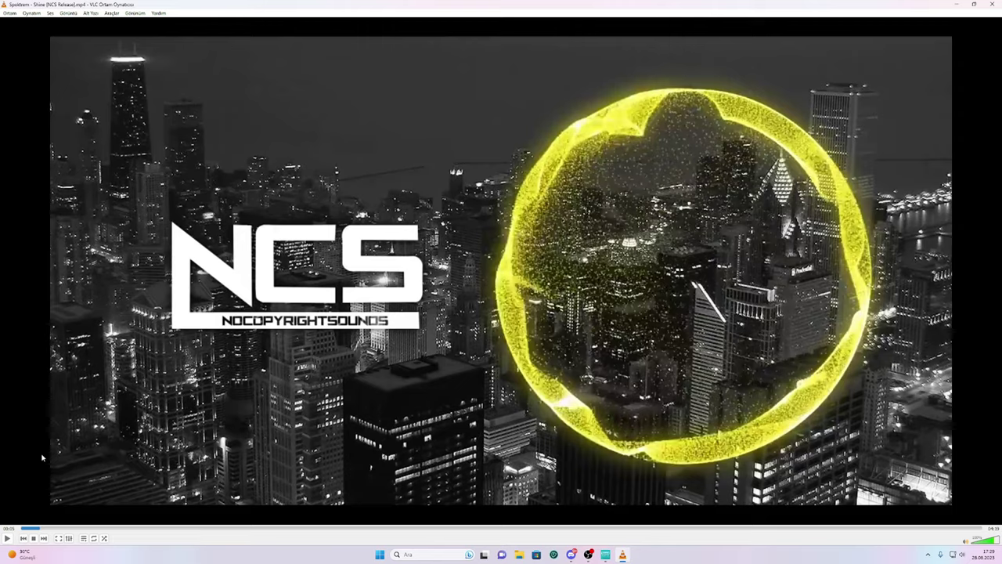
click(7, 538)
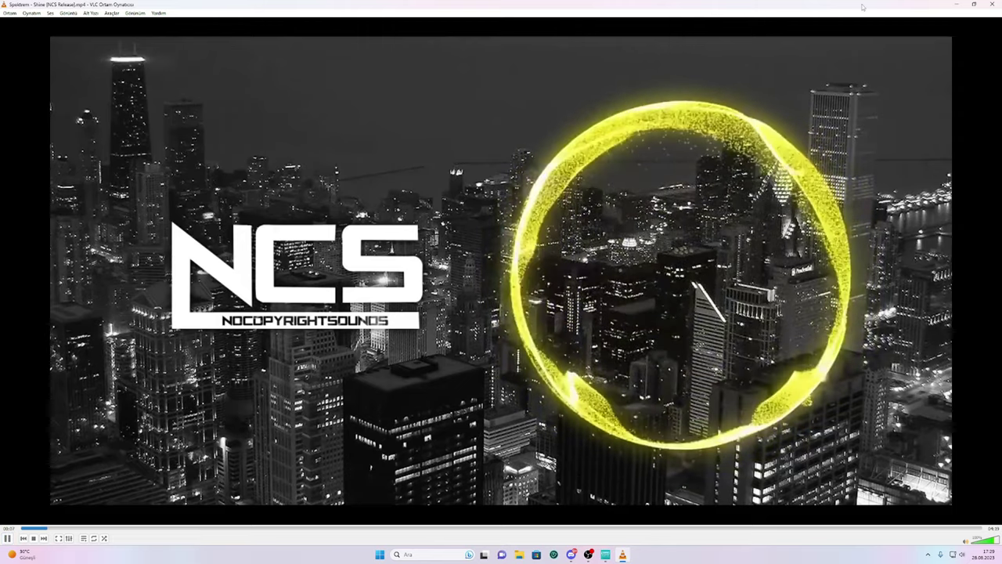
- Shrink and lower the VLC window and arrange Sound Blaster Command above it so both are accessible during playback
drag(933, 9, 666, 188)
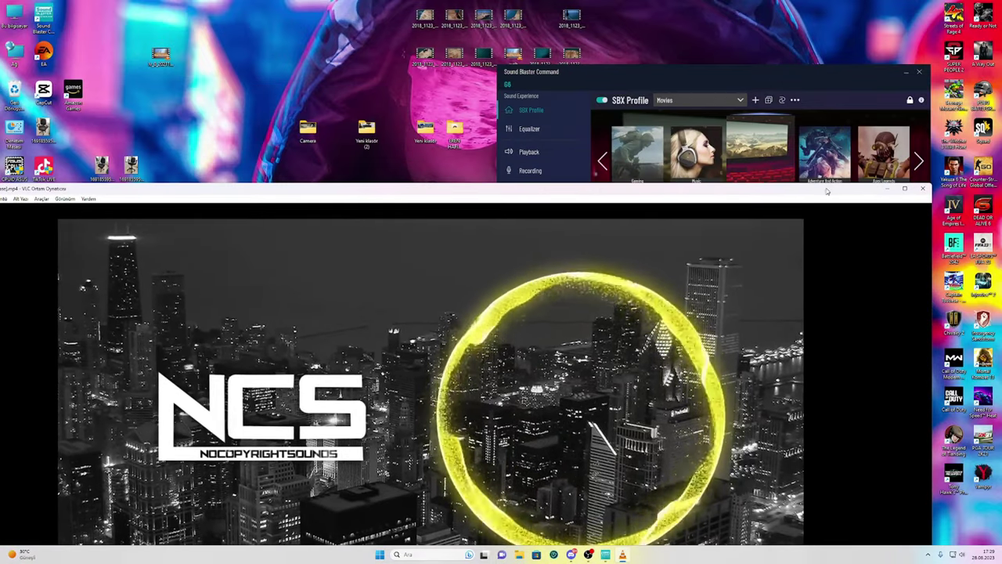
click(773, 76)
drag(773, 76, 668, 73)
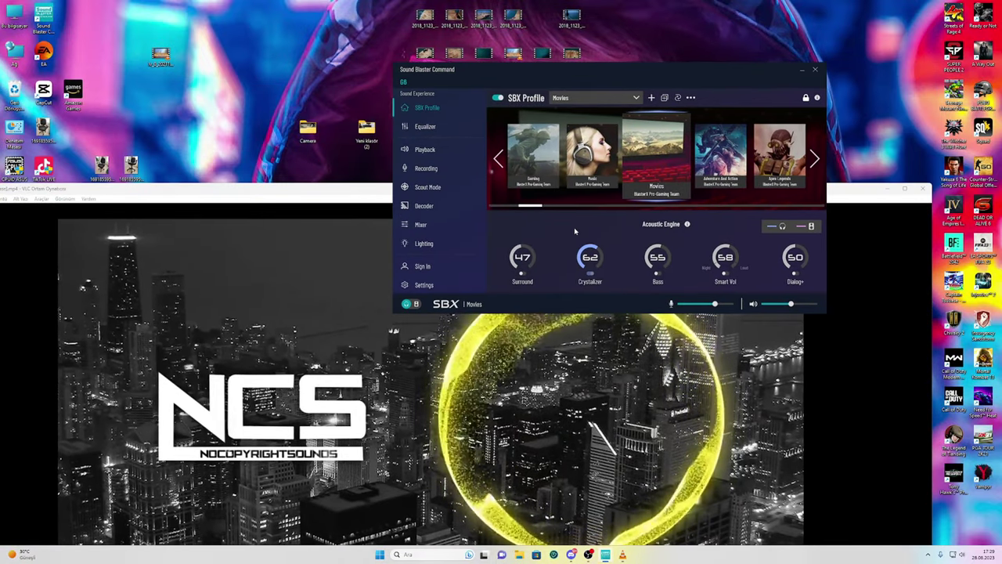
- Load the Music SBX profile and set its Crystalizer and Bass levels to 100
click(582, 99)
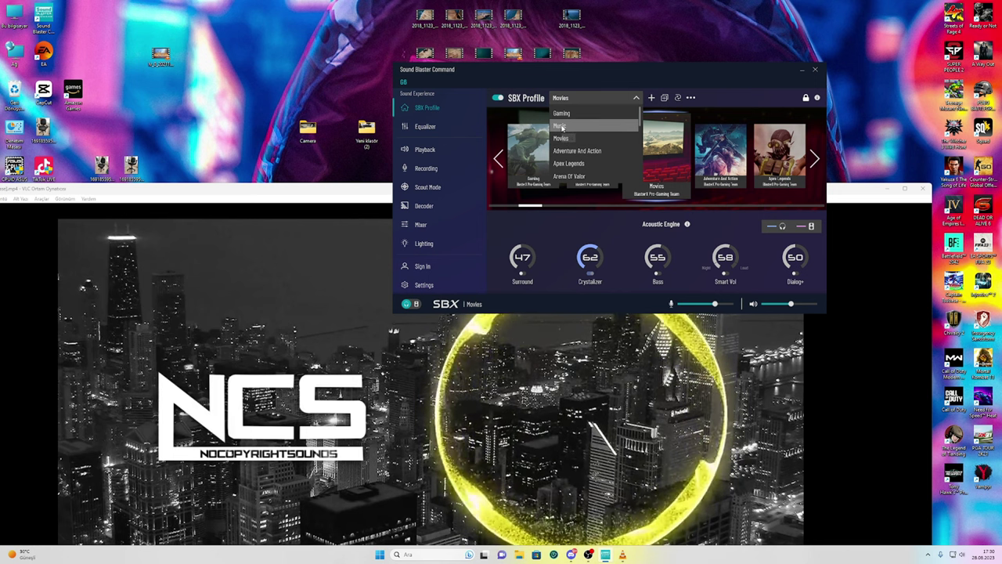
click(559, 127)
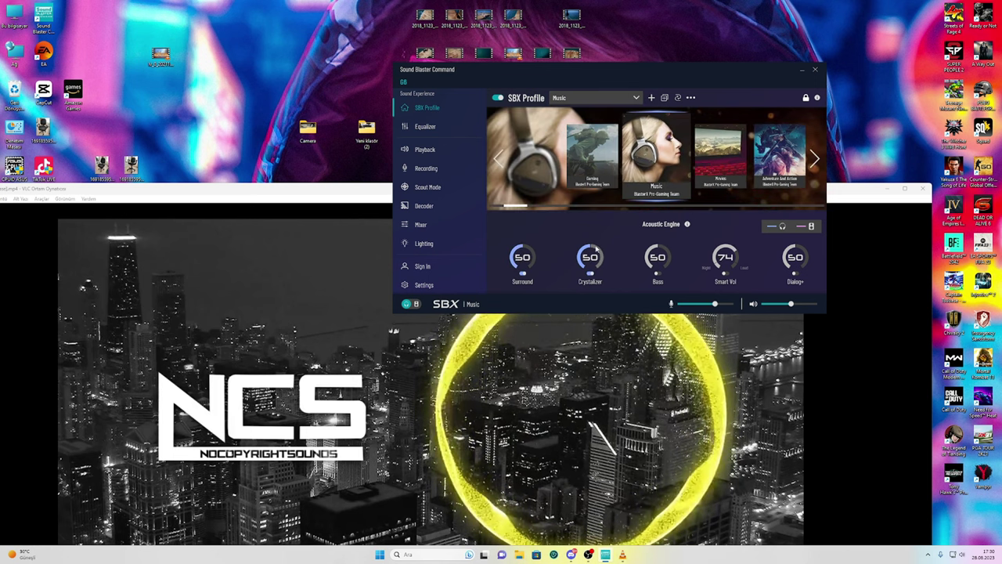
drag(605, 254, 599, 276)
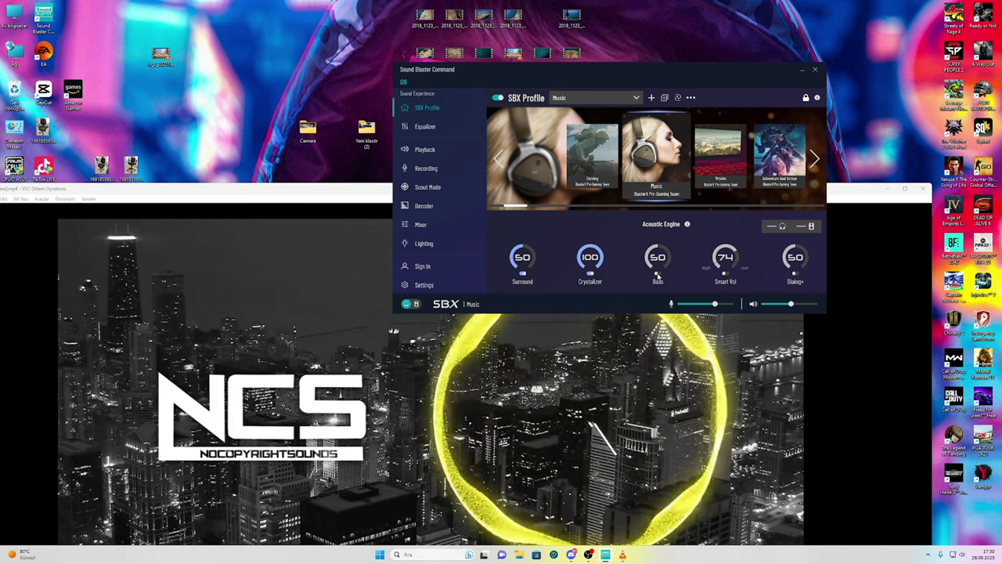
drag(653, 243, 664, 270)
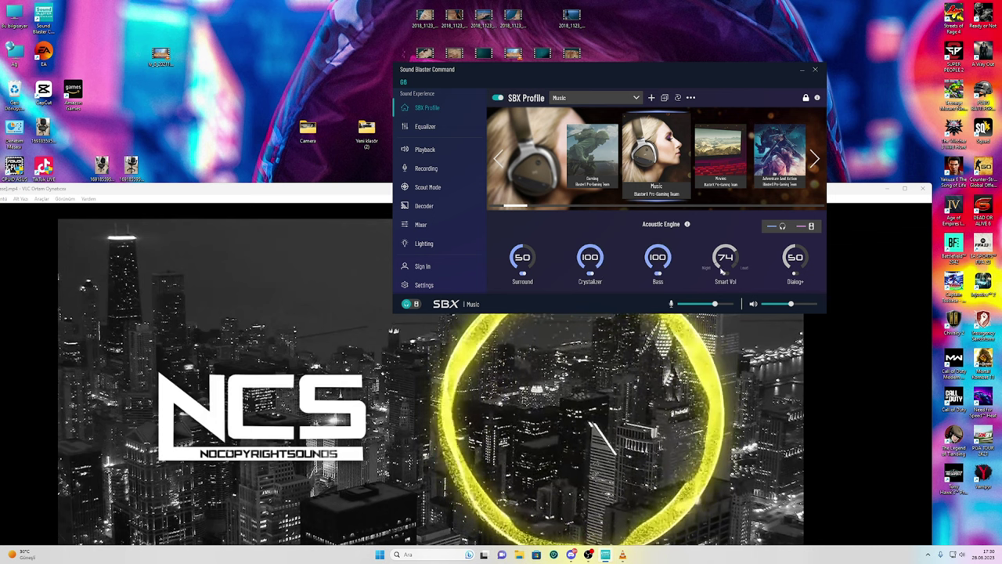
- Enable Smart Vol in its Loud mode and set the Dialog+ level to 45
click(724, 274)
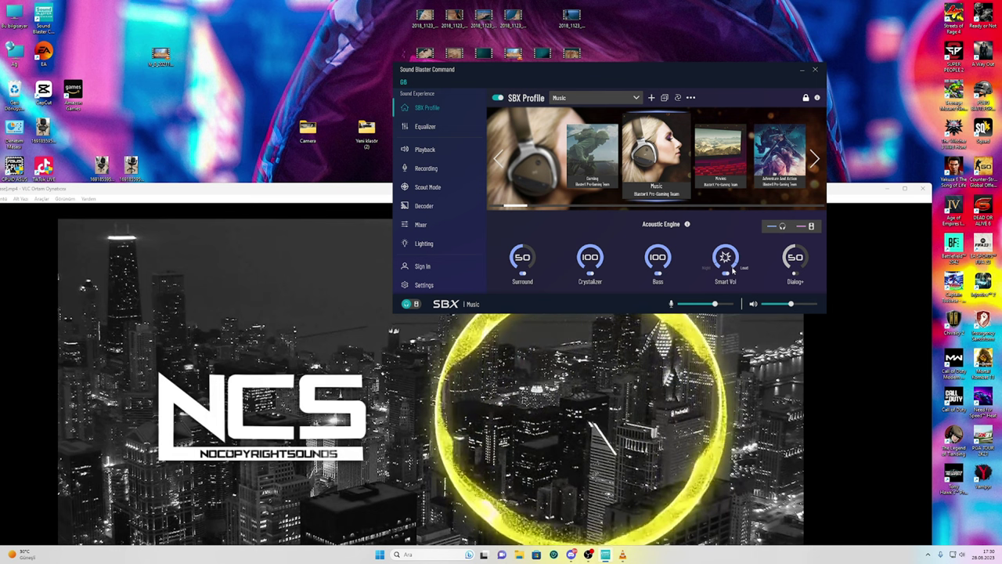
click(795, 274)
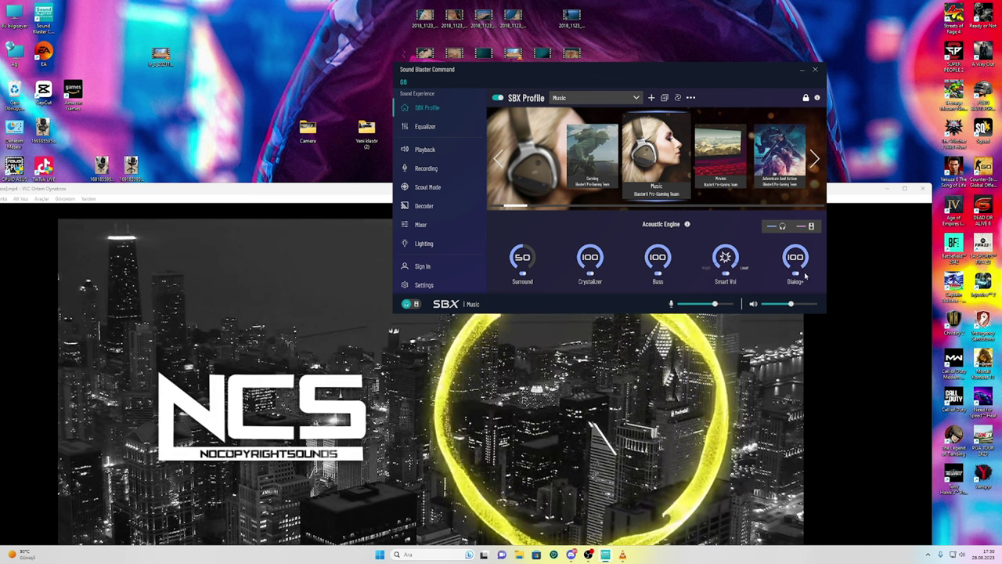
drag(806, 257, 796, 278)
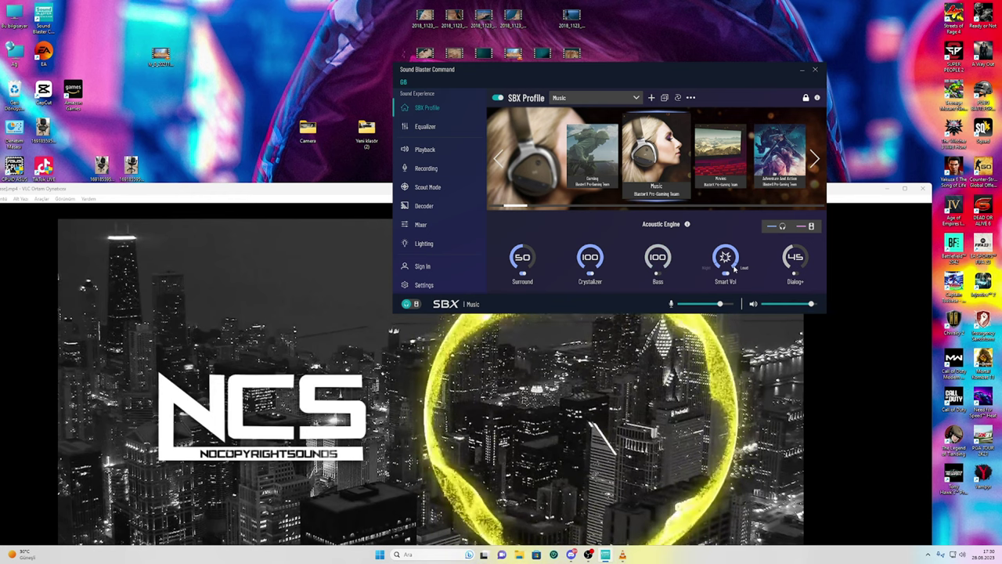
- Lower Smart Vol to 53 and set Surround to 28, switched off
mouse_move(735, 258)
scroll(736, 258, down, 8)
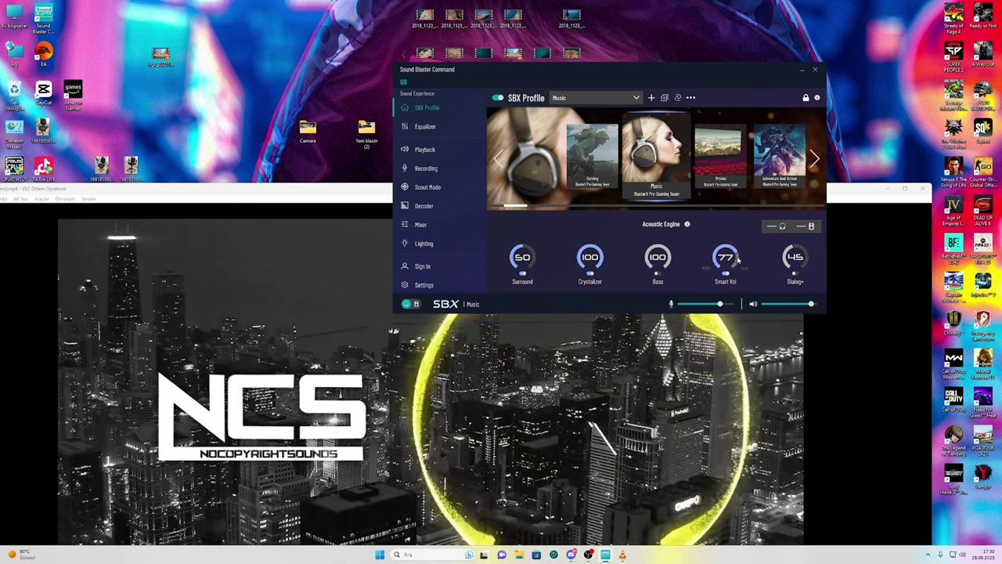
scroll(511, 274, down, 7)
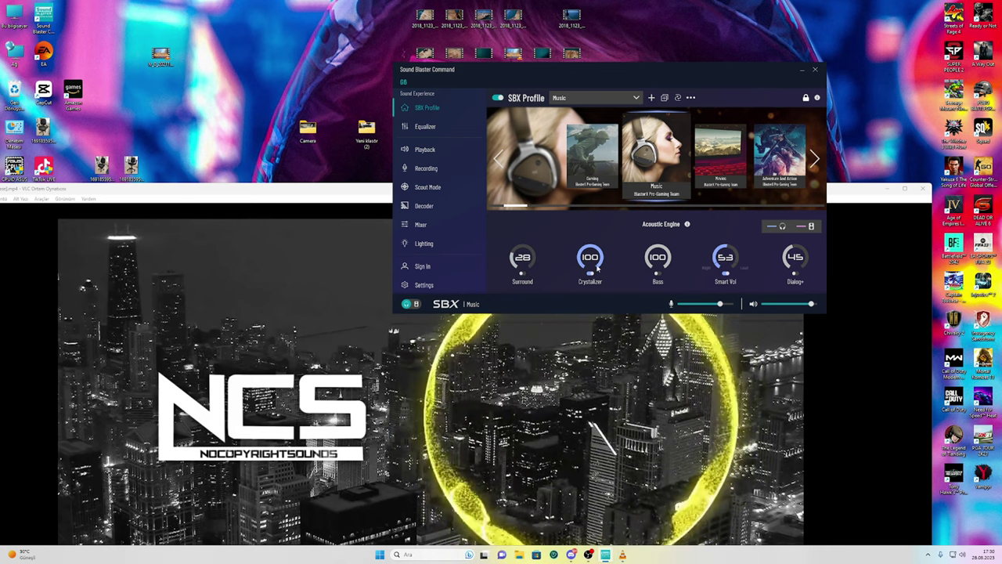
- Lower the Crystalizer to 18 and raise it to 73 to compare the sound
scroll(584, 263, down, 20)
scroll(580, 258, up, 6)
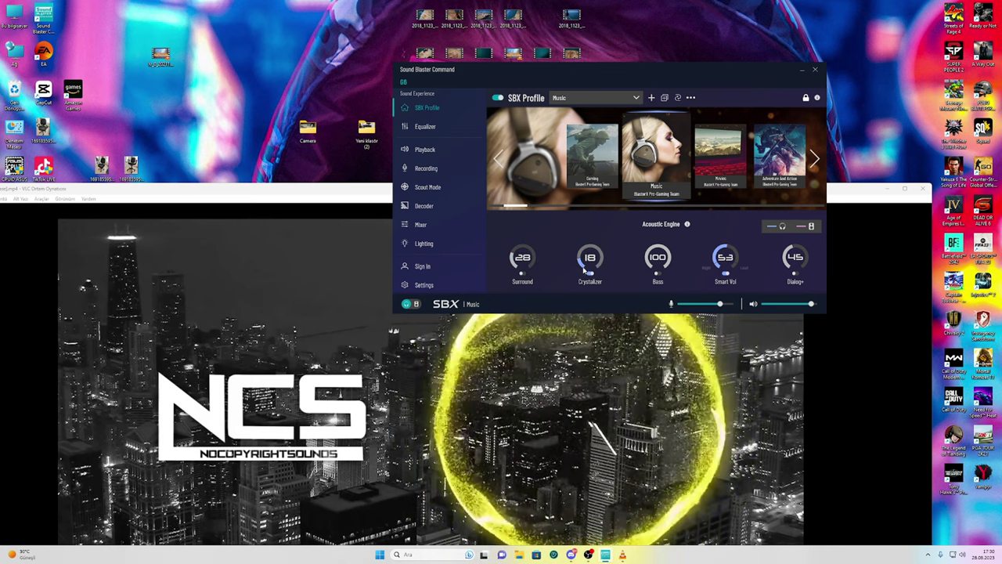
scroll(587, 250, up, 10)
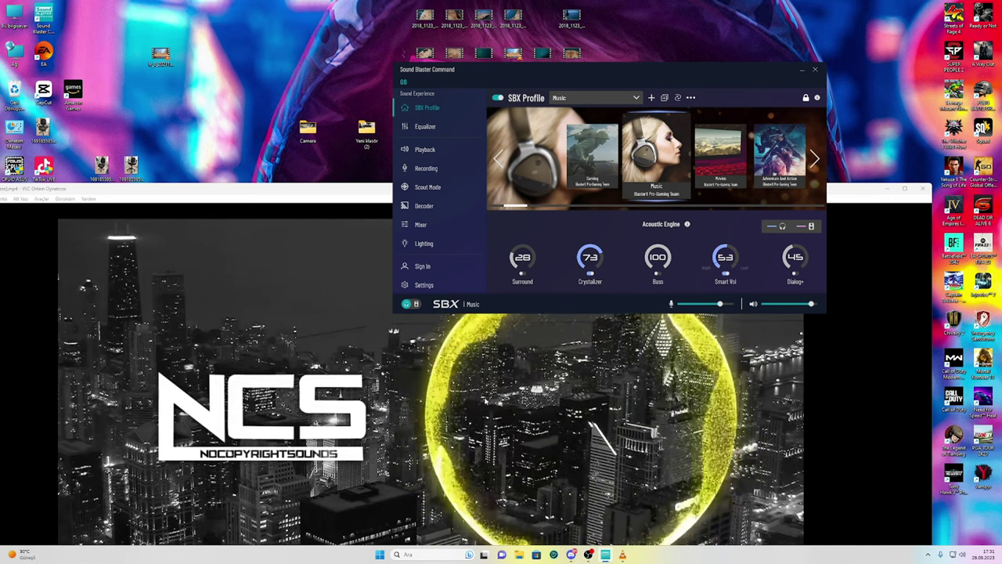
- Skip the playing song ahead to nearly halfway and move the VLC window down to uncover Sound Blaster Command
drag(318, 193, 415, 52)
click(401, 486)
click(462, 485)
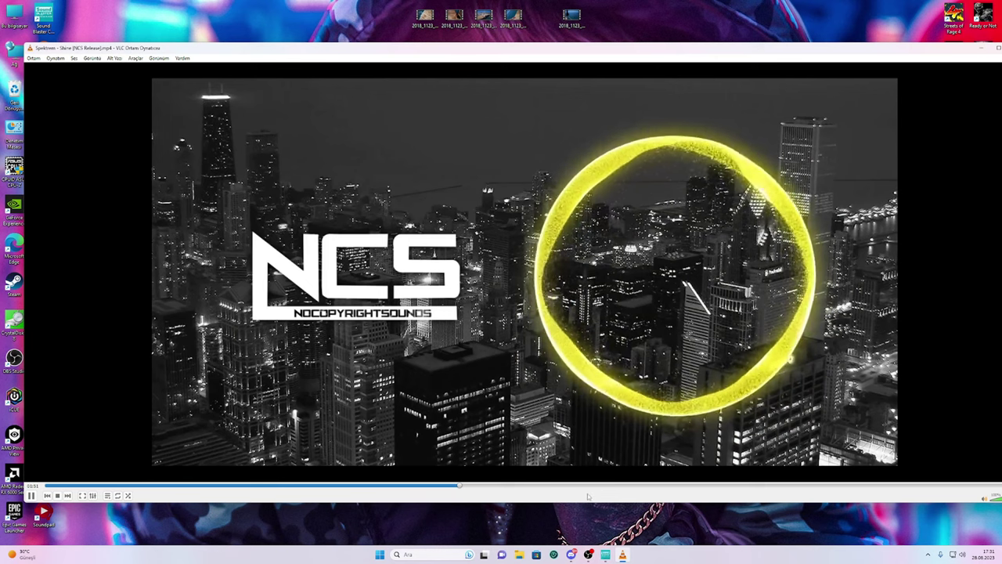
drag(894, 53, 809, 413)
- Raise the Crystalizer to 100 and Smart Vol to 87 while the song plays
drag(598, 255, 599, 270)
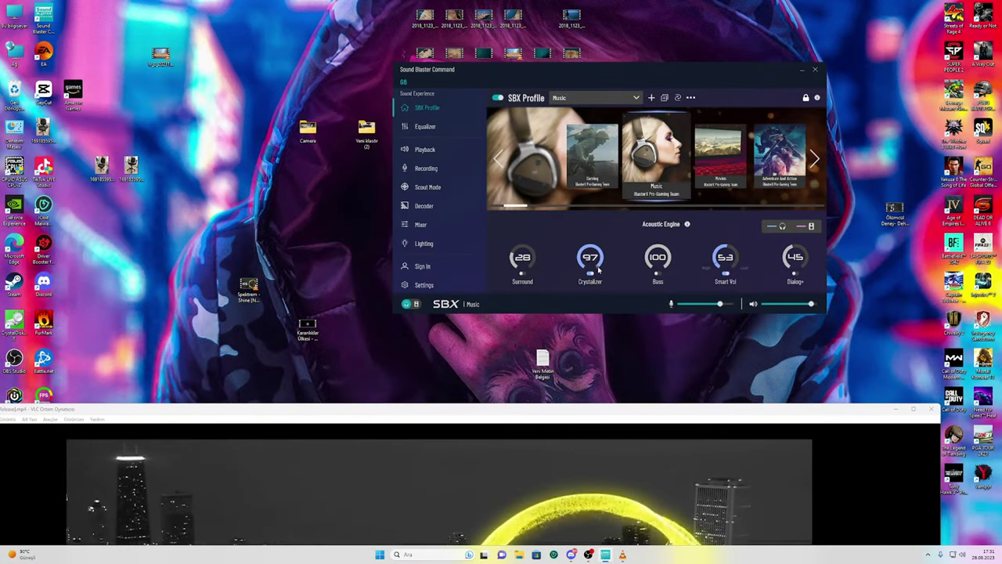
mouse_move(725, 257)
mouse_down()
mouse_move(736, 266)
mouse_move(724, 270)
mouse_move(727, 245)
mouse_up()
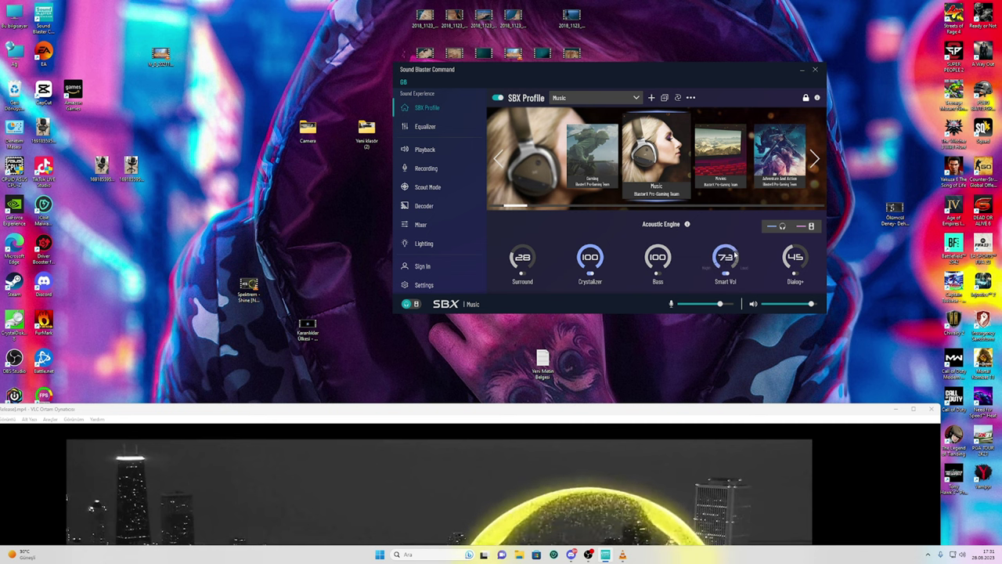
click(623, 421)
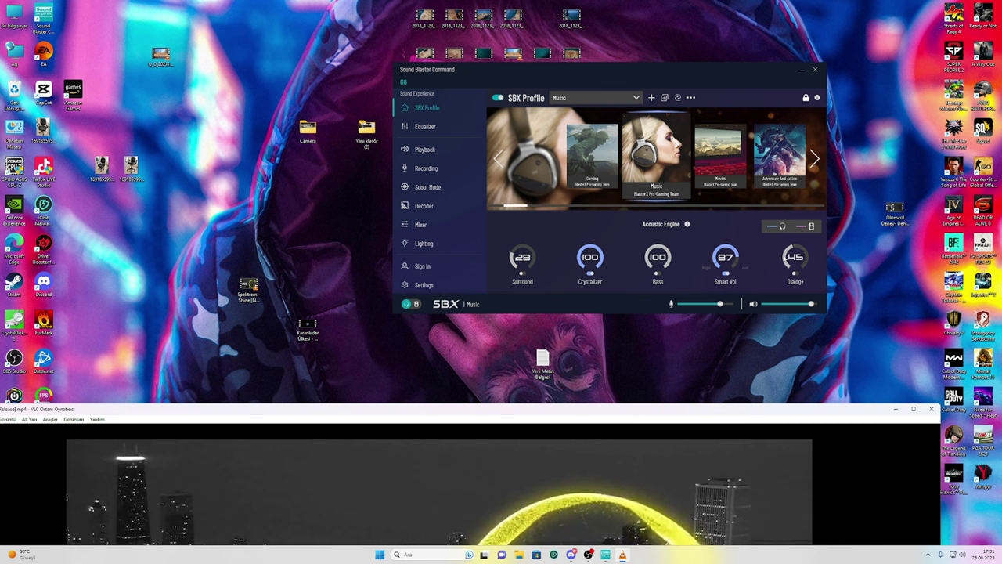
click(791, 249)
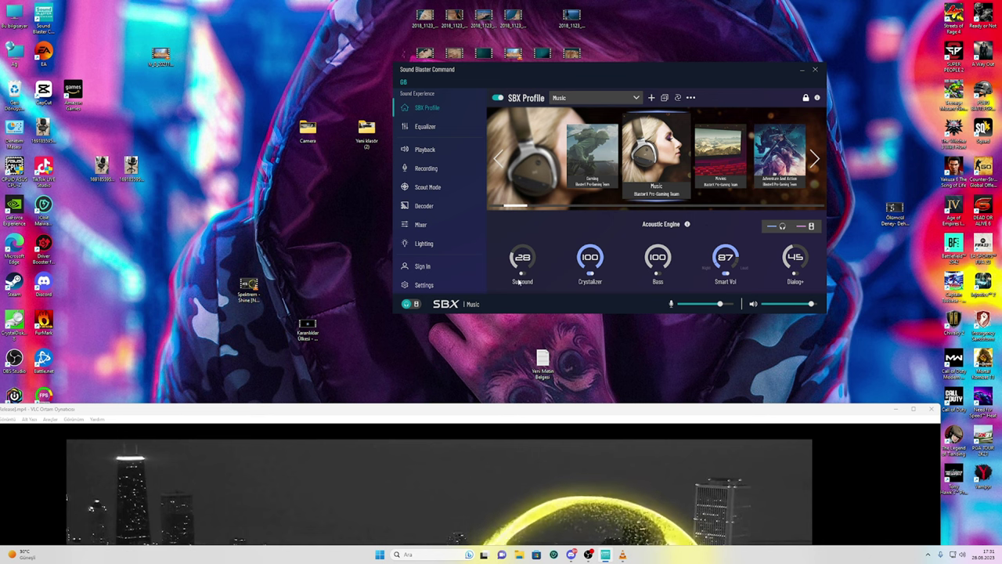
- Drop the Crystalizer to 2 and restore it to 100 to compare the effect
drag(598, 265, 582, 266)
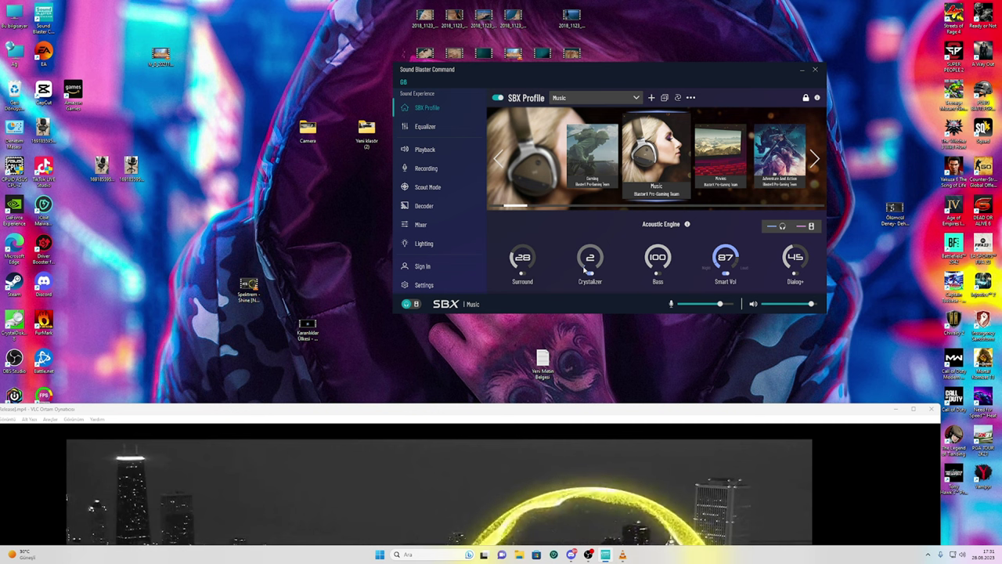
mouse_move(581, 266)
mouse_down()
mouse_move(603, 252)
mouse_move(601, 270)
mouse_up()
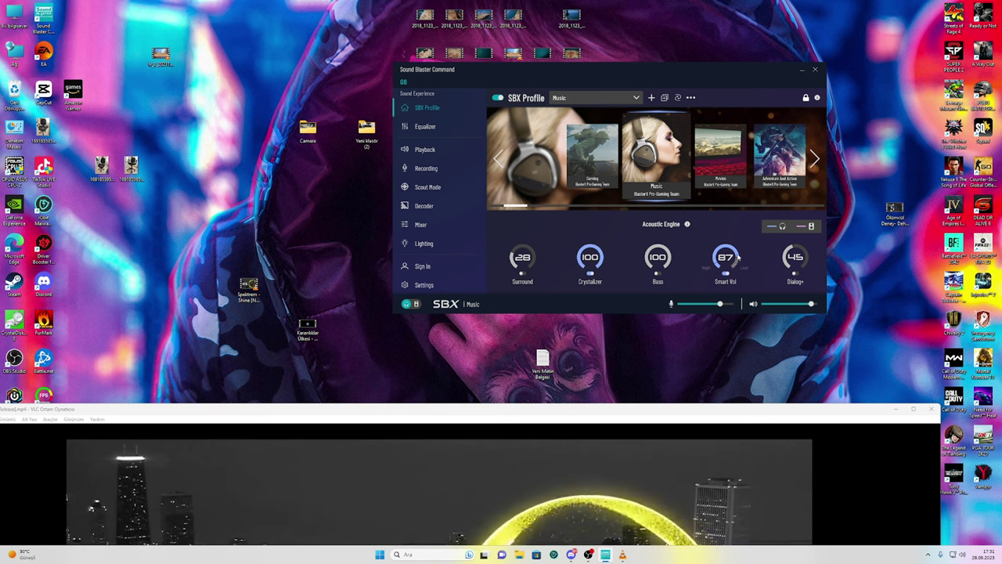
- Try Smart Vol at 10 and in Loud mode, and set it to 33
click(707, 267)
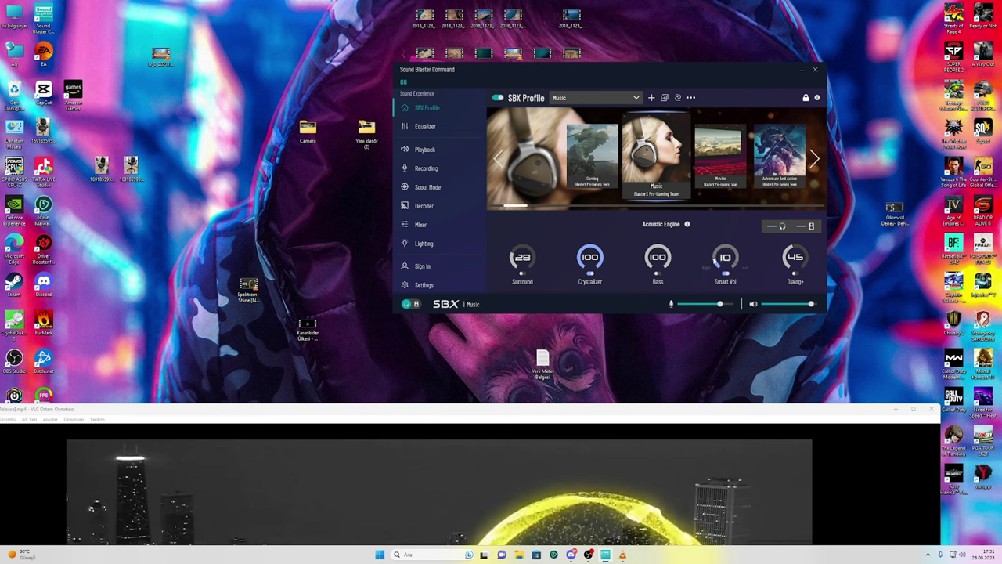
click(737, 269)
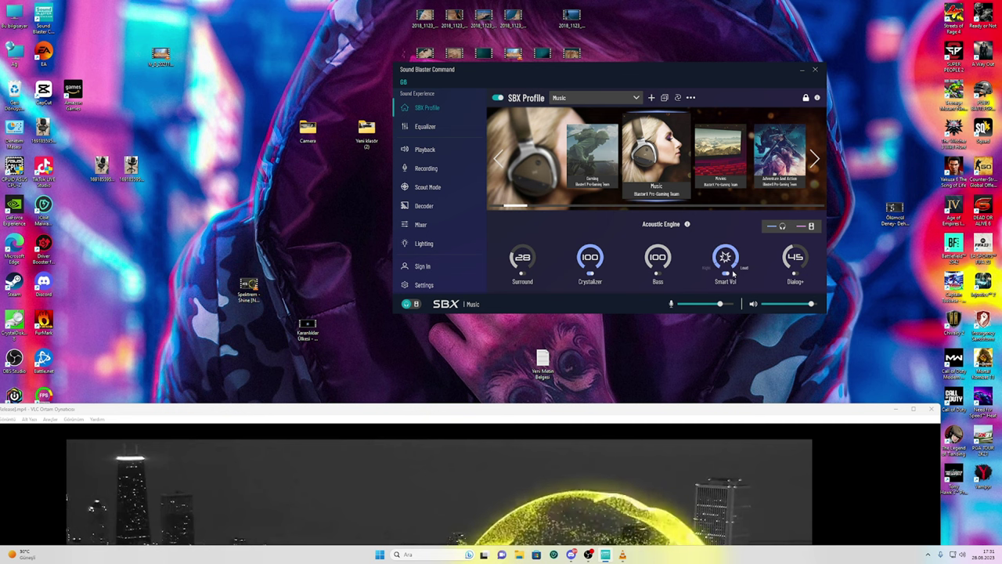
click(734, 271)
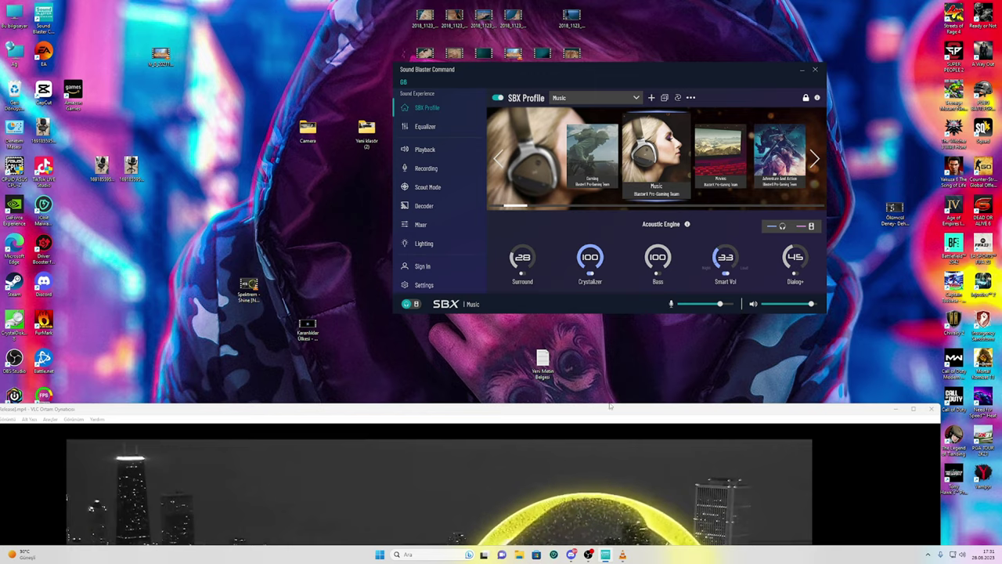
- Close the song's player and open the desktop film Karanlıklar Ülkesi in VLC media player, always using that app for .mkv files
drag(610, 406, 610, 48)
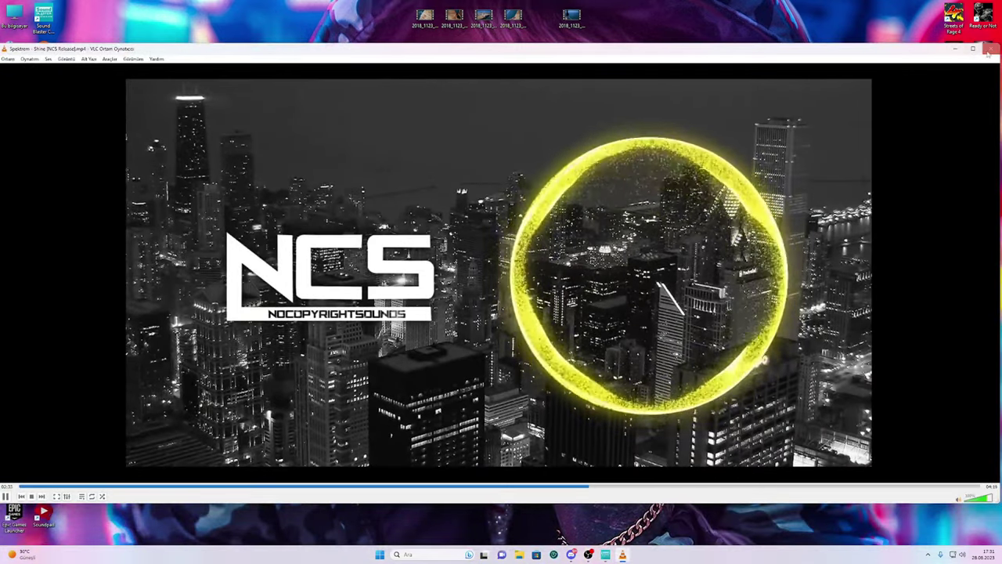
click(989, 48)
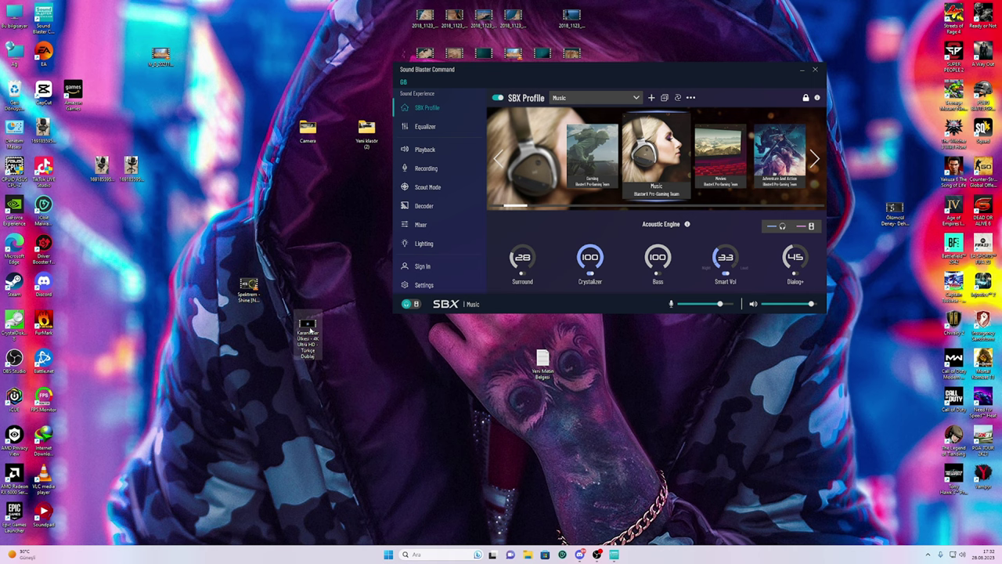
double_click(310, 331)
click(519, 261)
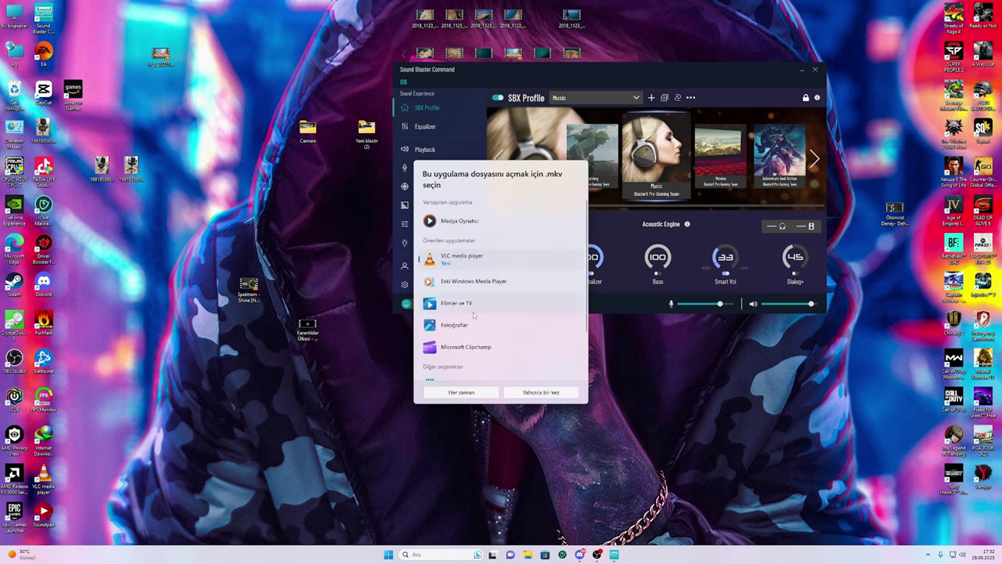
click(461, 392)
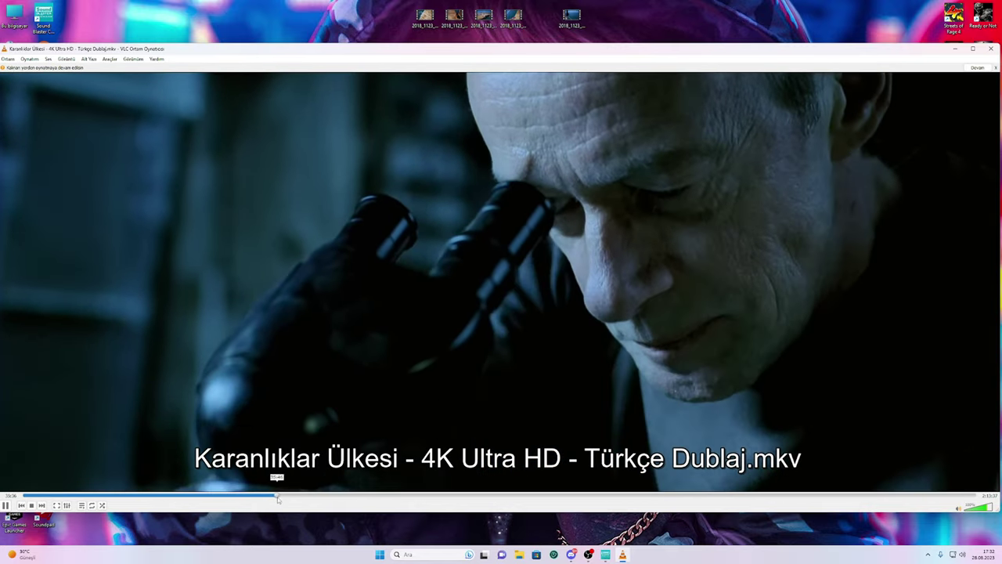
- Rewind the film to about 28:45 and arrange the narrowed VLC window beside the Sound Blaster Command window
click(277, 495)
click(225, 495)
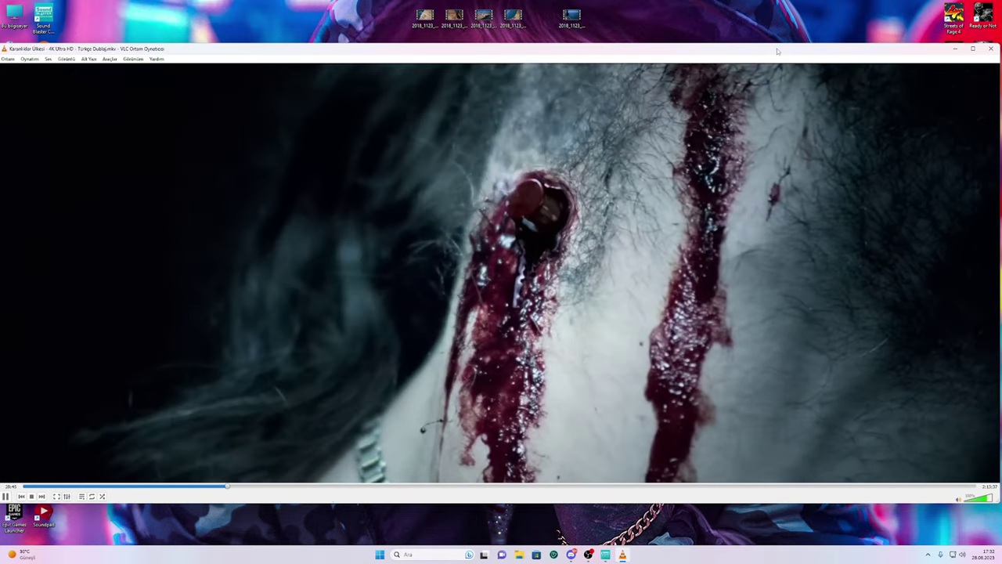
drag(778, 50, 683, 212)
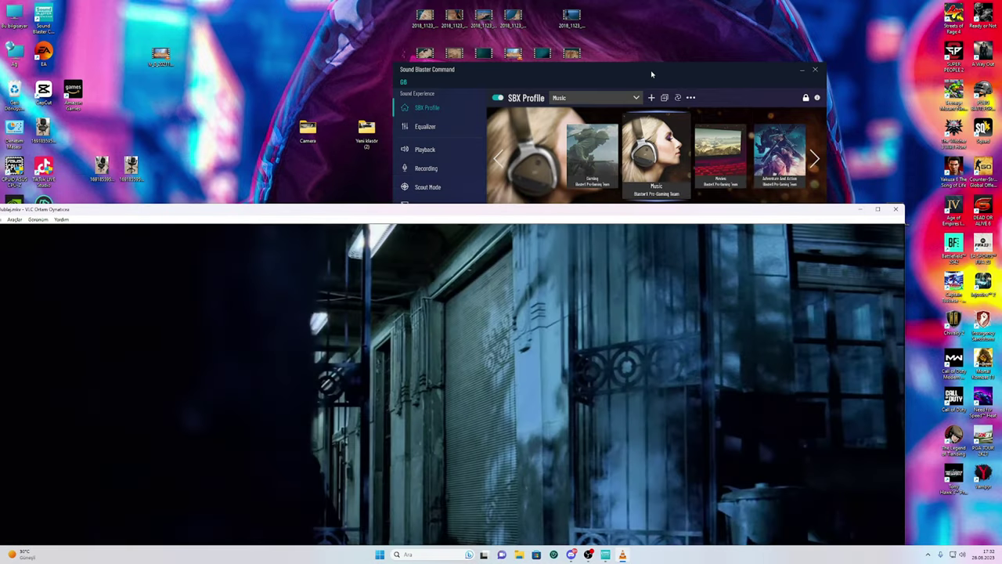
click(650, 69)
drag(836, 215, 858, 131)
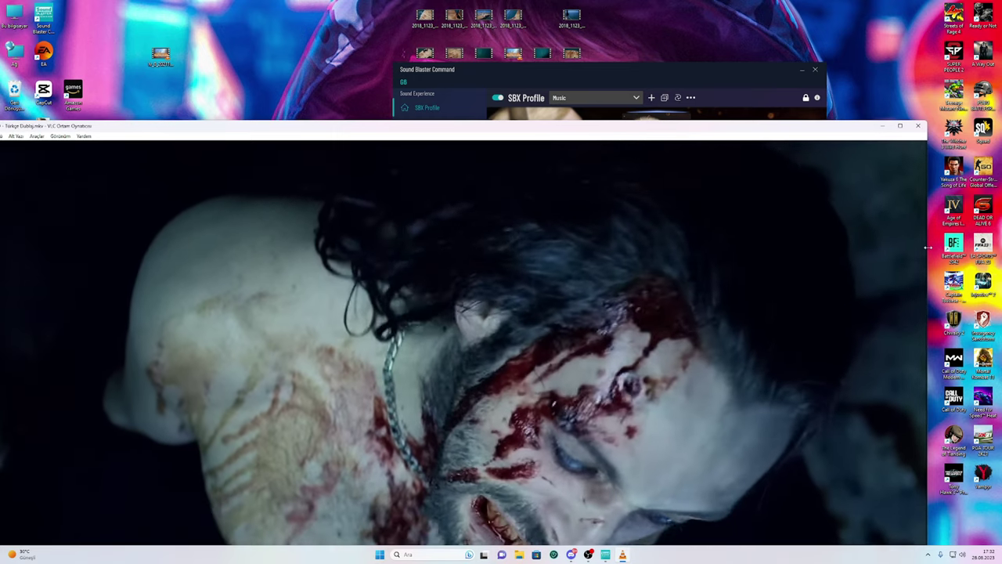
drag(927, 249, 232, 251)
drag(221, 132, 219, 88)
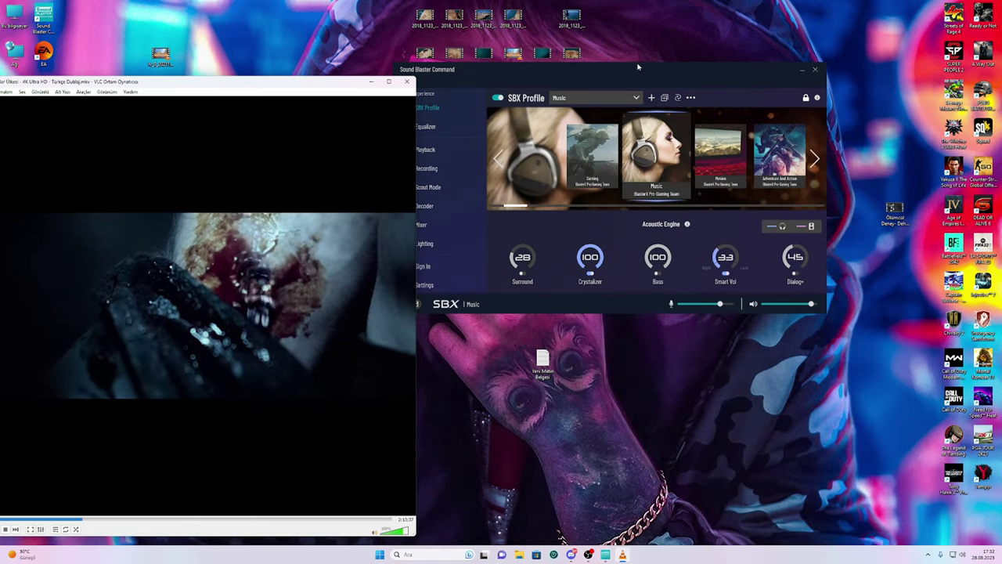
drag(638, 67, 825, 91)
drag(281, 83, 375, 45)
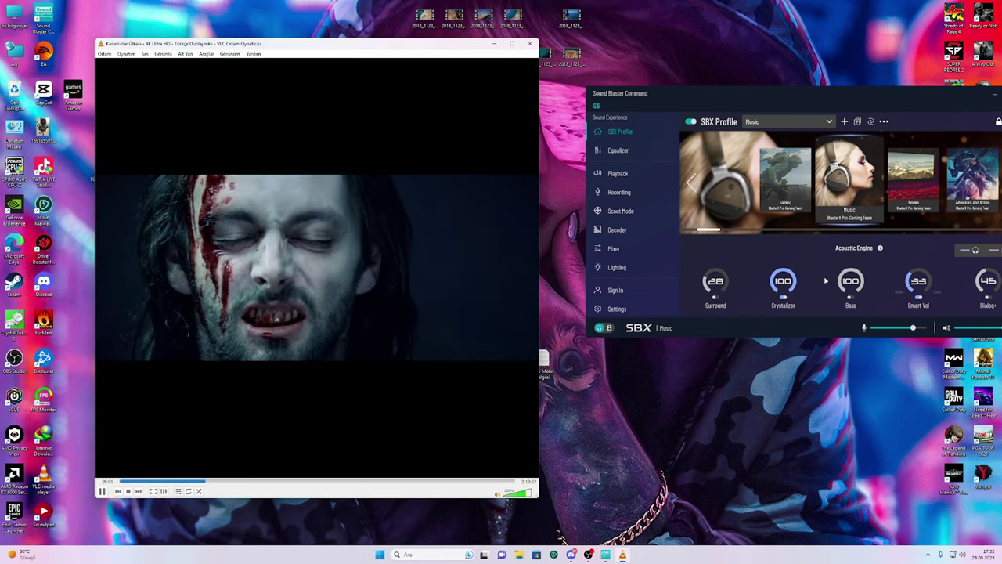
- Switch the SBX profile to Movies and move the Sound Blaster Command window fully into view
click(783, 121)
click(764, 145)
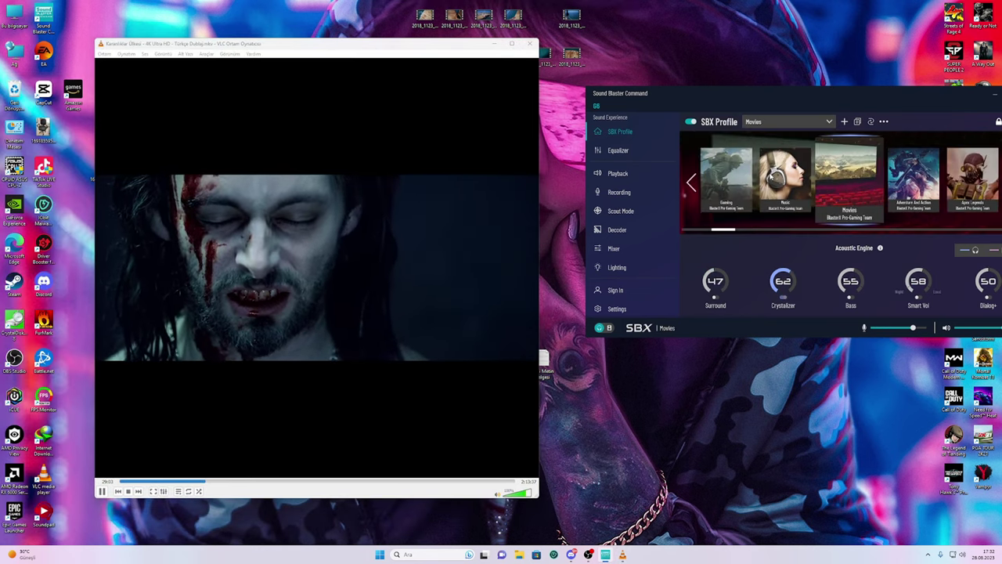
drag(787, 96, 751, 100)
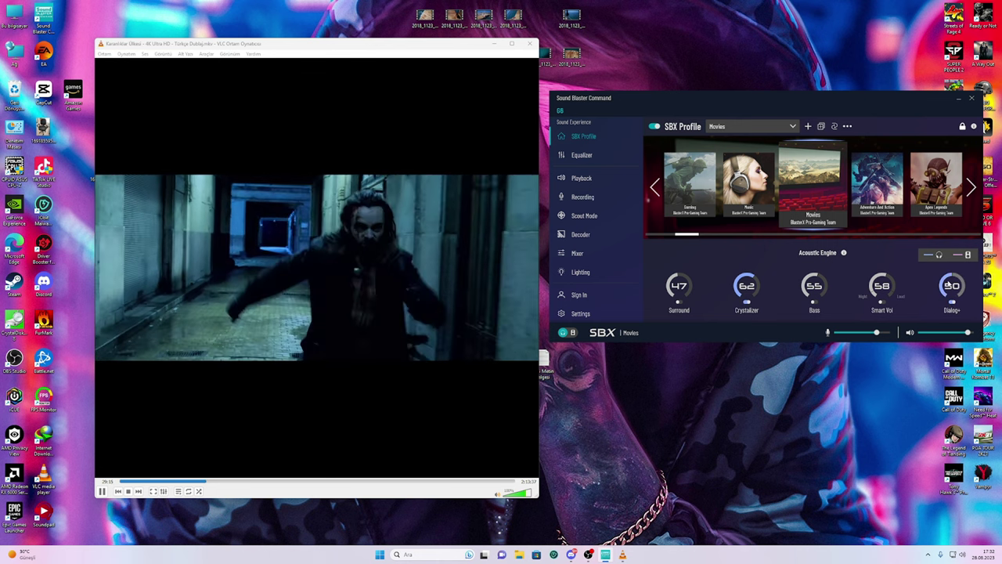
- Set Dialog+ to 0 and the playback volume to maximum while skipping the film ahead to about 38:20
click(218, 482)
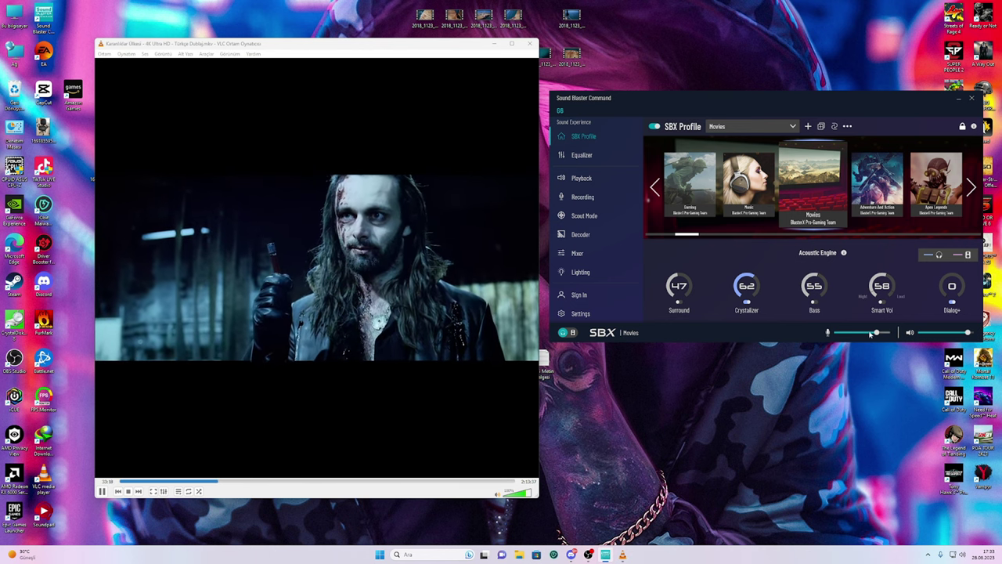
click(972, 332)
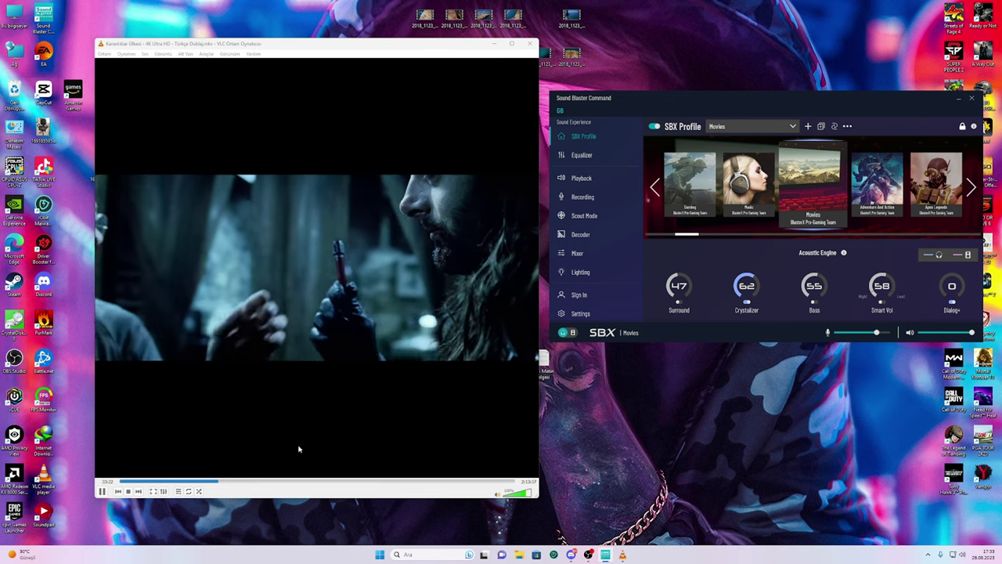
click(225, 481)
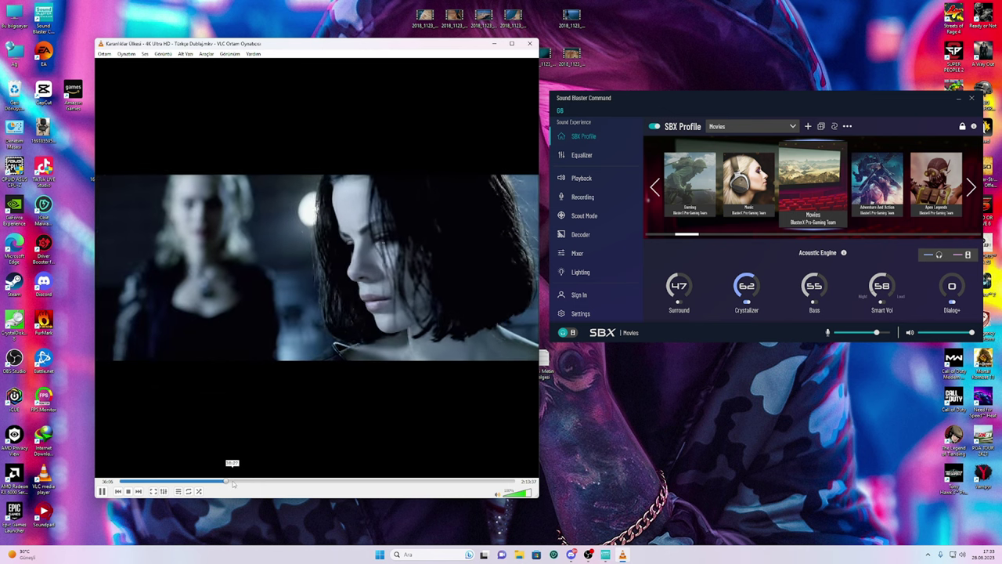
click(232, 481)
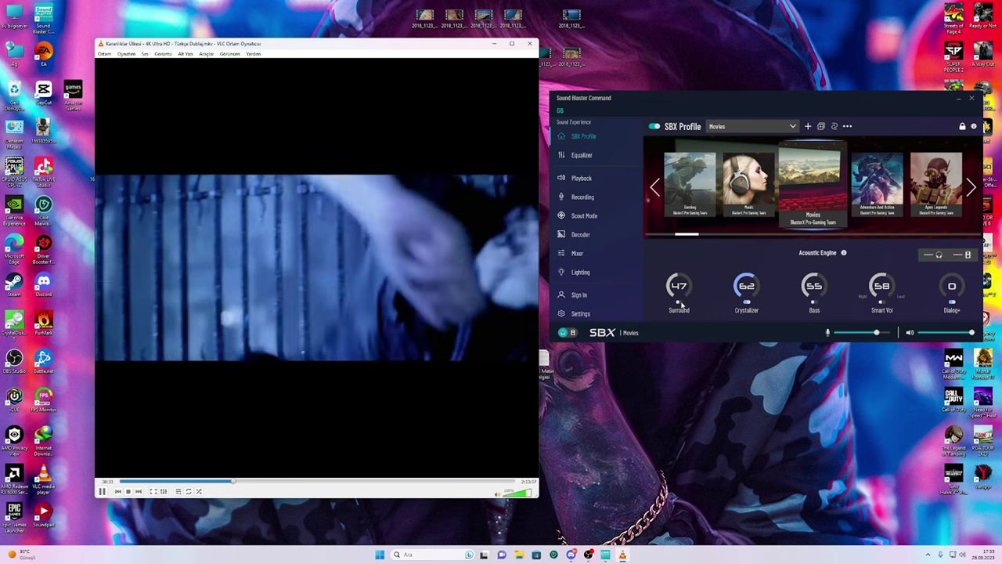
- Raise Surround to 100, Crystalizer to 99 after trying 9, and Smart Vol to 100, continuing the film from about 41 minutes
scroll(683, 302, up, 5)
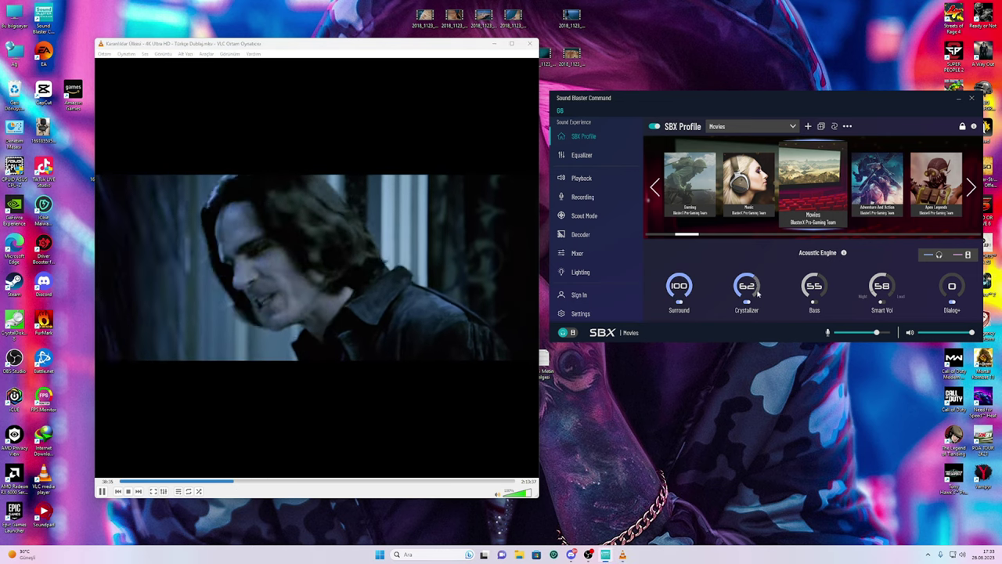
scroll(757, 292, down, 5)
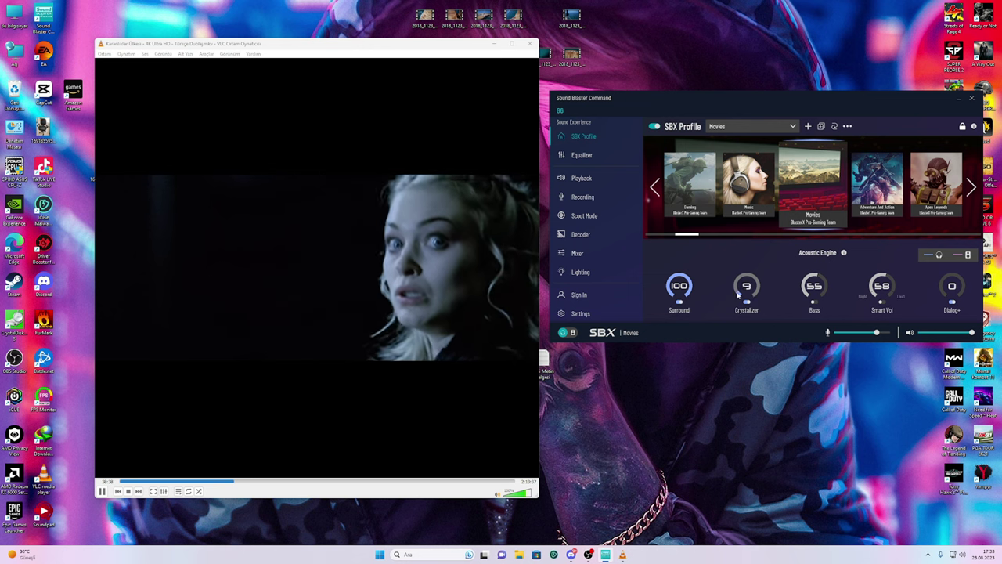
scroll(738, 294, up, 9)
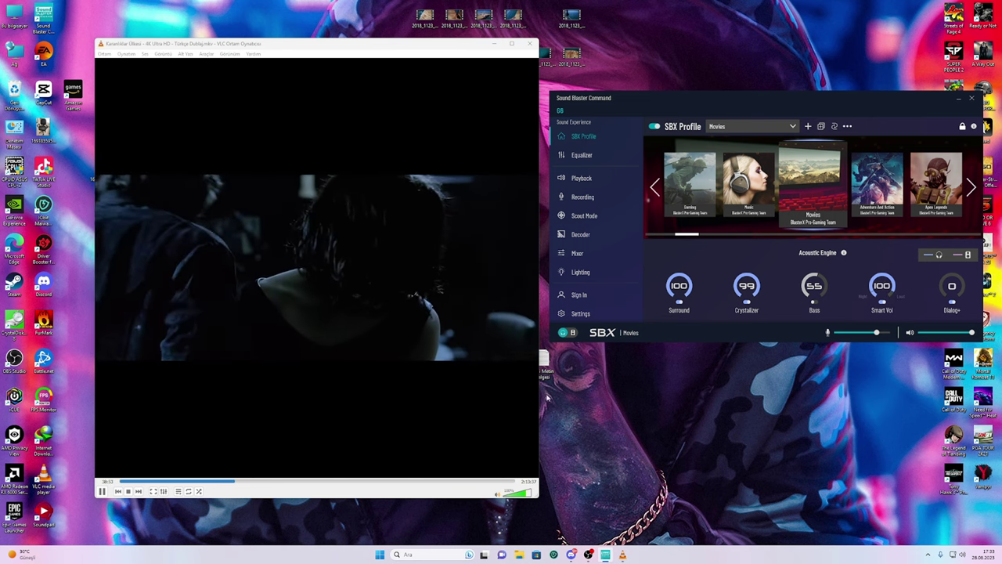
click(241, 486)
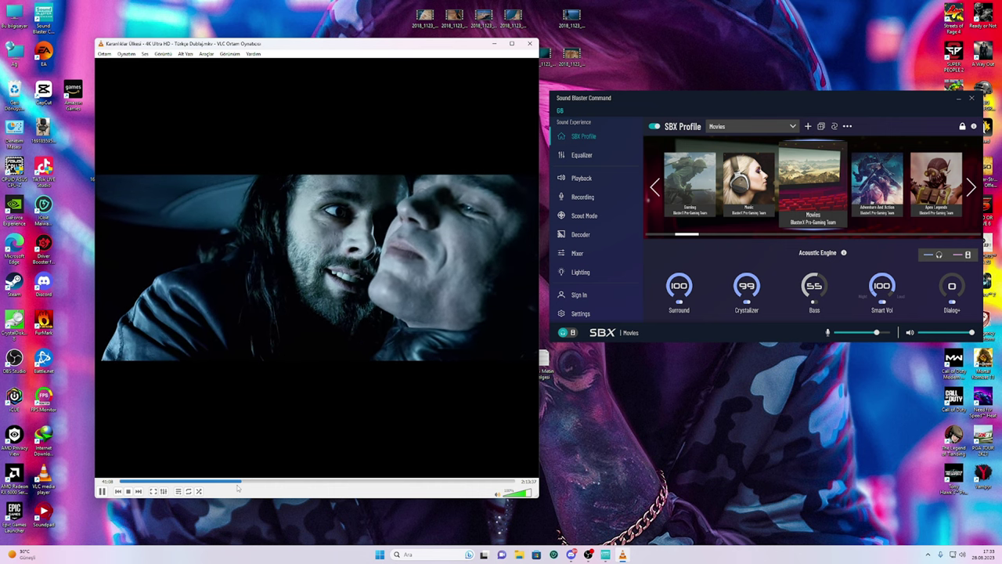
- Lower the system volume to about 10 and bring it back to maximum to hear how Smart Vol evens out the film
key(XF86AudioLowerVolume)
key(XF86AudioLowerVolume)
key(XF86AudioLowerVolume)
key(XF86AudioLowerVolume)
key(XF86AudioLowerVolume)
key(XF86AudioLowerVolume)
key(XF86AudioLowerVolume)
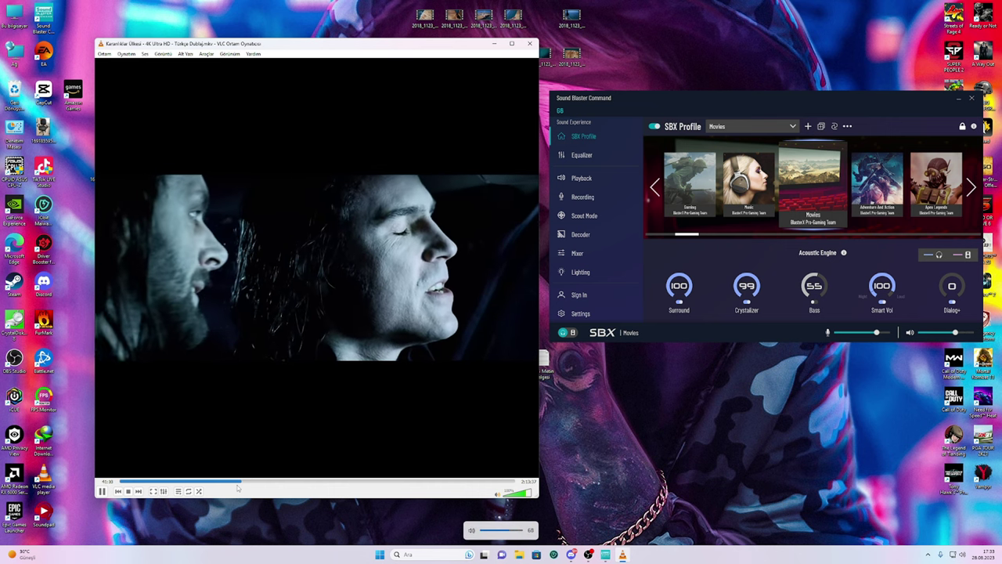
key(XF86AudioLowerVolume)
key(XF86AudioLowerVolume)
key(XF86AudioLowerVolume)
key(XF86AudioLowerVolume)
key(XF86AudioLowerVolume)
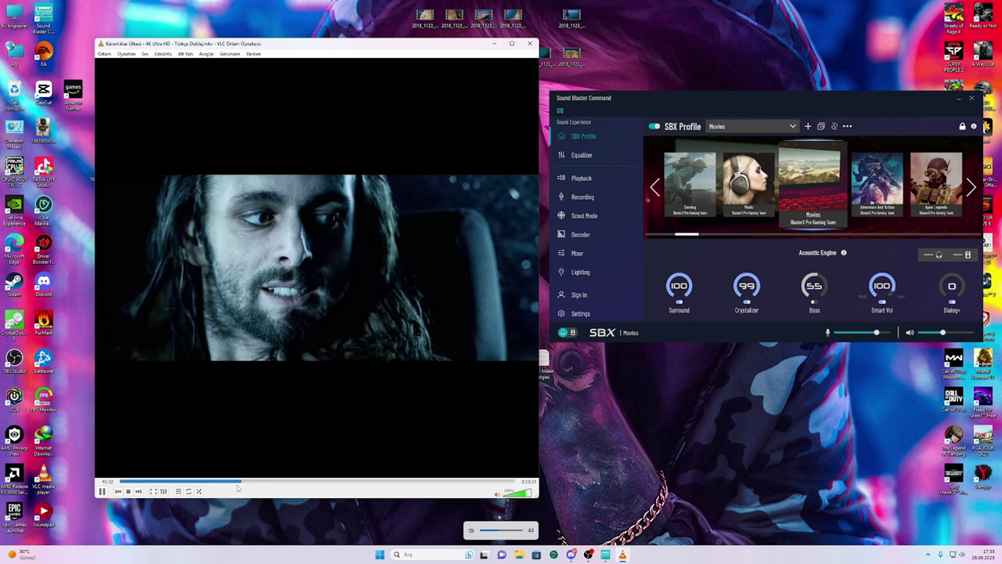
key(XF86AudioLowerVolume)
key(XF86AudioLowerVolume)
key(XF86AudioLowerVolume)
key(XF86AudioLowerVolume)
key(XF86AudioLowerVolume)
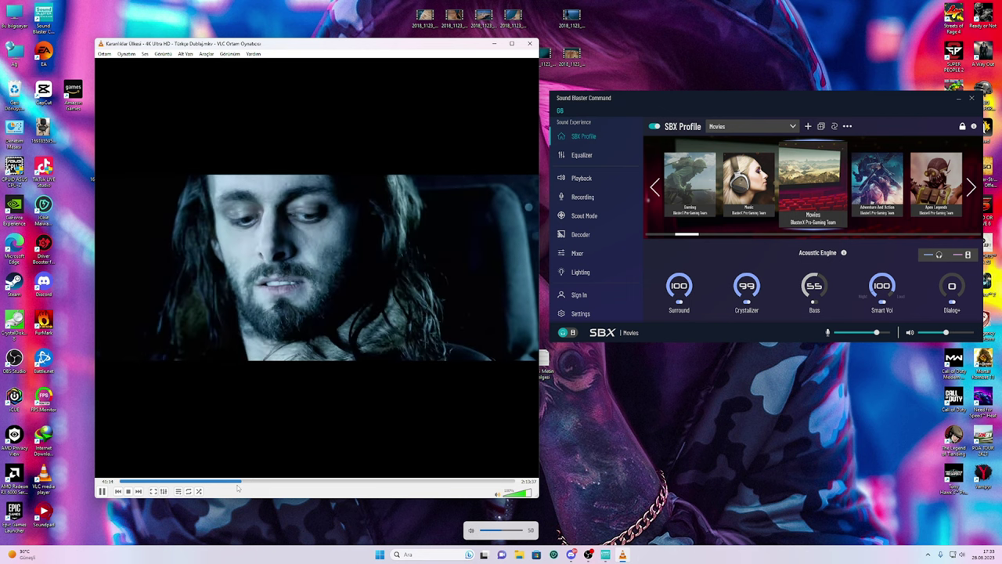
key(XF86AudioLowerVolume)
key(XF86AudioLowerVolume)
key(XF86AudioLowerVolume)
key(XF86AudioLowerVolume)
key(XF86AudioLowerVolume)
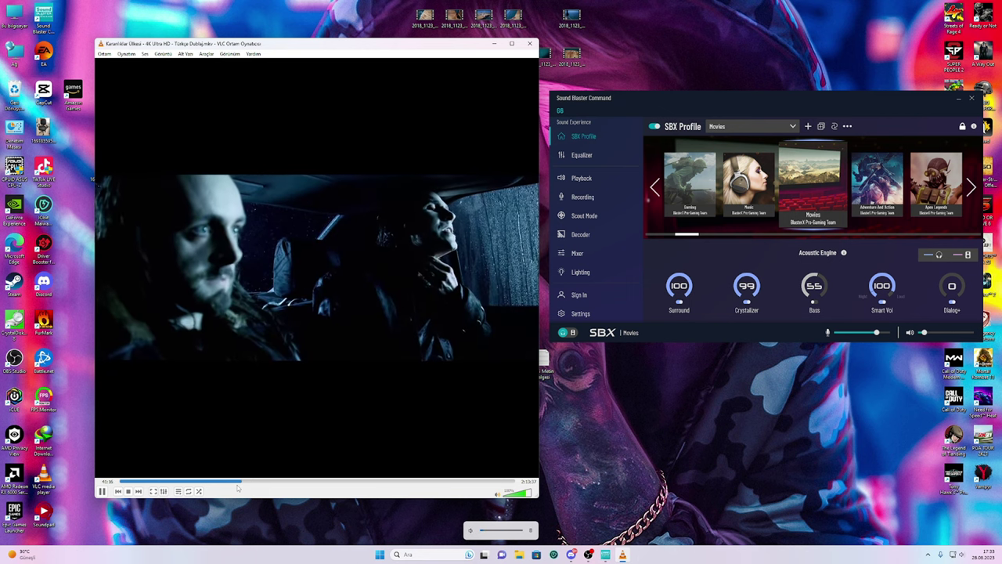
key(XF86AudioRaiseVolume)
key(XF86AudioRaiseVolume)
key(XF86AudioRaiseVolume)
key(XF86AudioRaiseVolume)
key(XF86AudioRaiseVolume)
key(XF86AudioRaiseVolume)
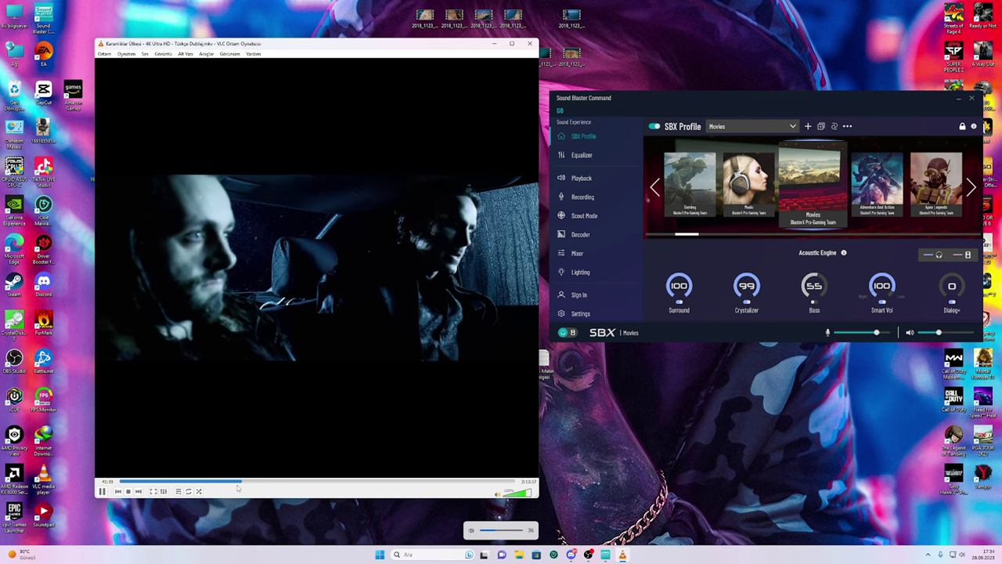
key(XF86AudioRaiseVolume)
key(XF86AudioRaiseVolume)
key(XF86AudioRaiseVolume)
key(XF86AudioRaiseVolume)
key(XF86AudioRaiseVolume)
key(XF86AudioRaiseVolume)
key(XF86AudioRaiseVolume)
key(XF86AudioRaiseVolume)
key(XF86AudioRaiseVolume)
key(XF86AudioRaiseVolume)
key(XF86AudioRaiseVolume)
key(XF86AudioRaiseVolume)
key(XF86AudioRaiseVolume)
key(XF86AudioRaiseVolume)
key(XF86AudioRaiseVolume)
key(XF86AudioRaiseVolume)
key(XF86AudioRaiseVolume)
key(XF86AudioRaiseVolume)
key(XF86AudioRaiseVolume)
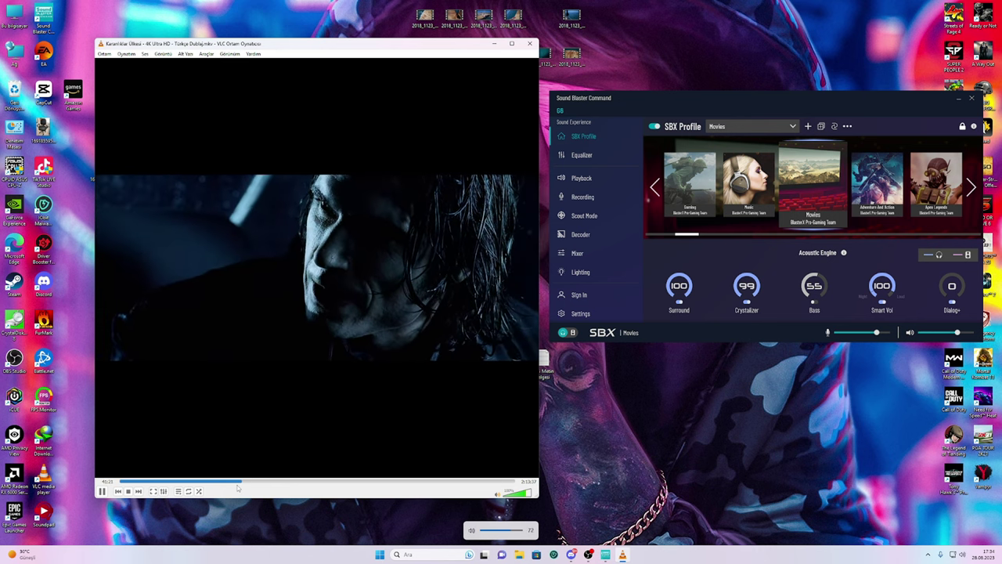
key(XF86AudioRaiseVolume)
key(XF86AudioRaiseVolume)
key(XF86AudioRaiseVolume)
key(XF86AudioRaiseVolume)
key(XF86AudioRaiseVolume)
key(XF86AudioRaiseVolume)
key(XF86AudioRaiseVolume)
key(XF86AudioRaiseVolume)
key(XF86AudioRaiseVolume)
key(XF86AudioRaiseVolume)
key(XF86AudioRaiseVolume)
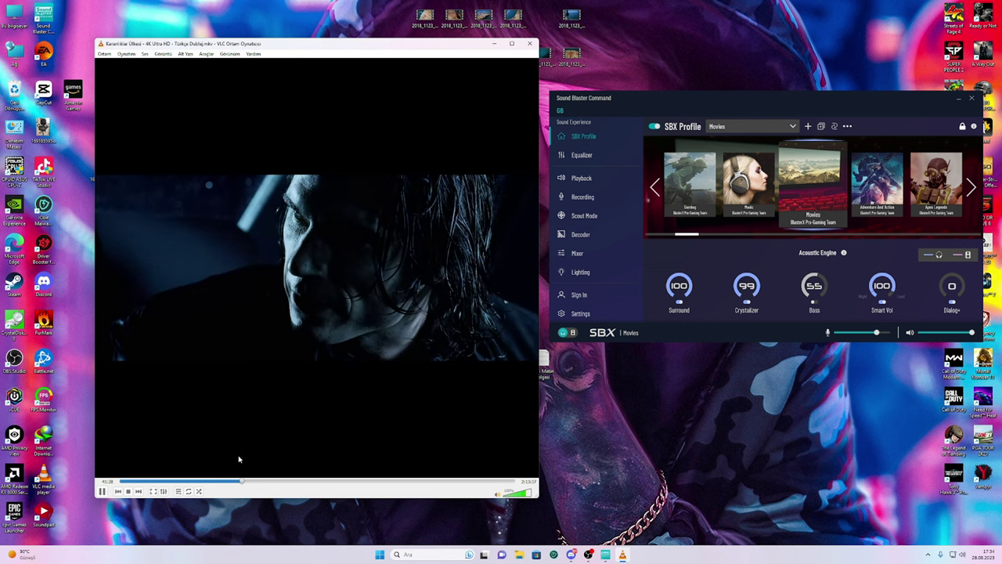
- Set Smart Vol to 72, Dialog+ to 98 and Bass to 99 in the Movies profile
click(893, 286)
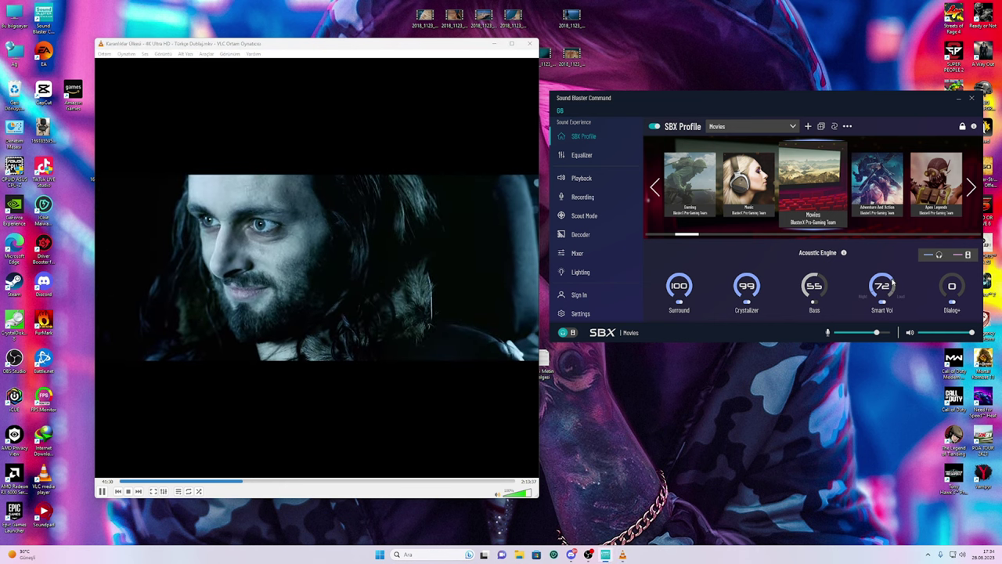
click(961, 295)
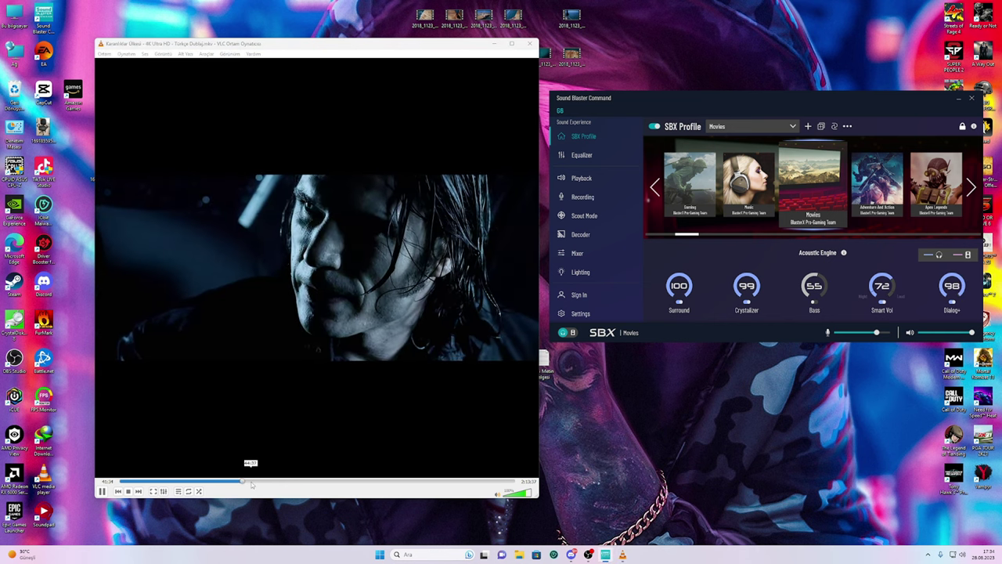
click(815, 308)
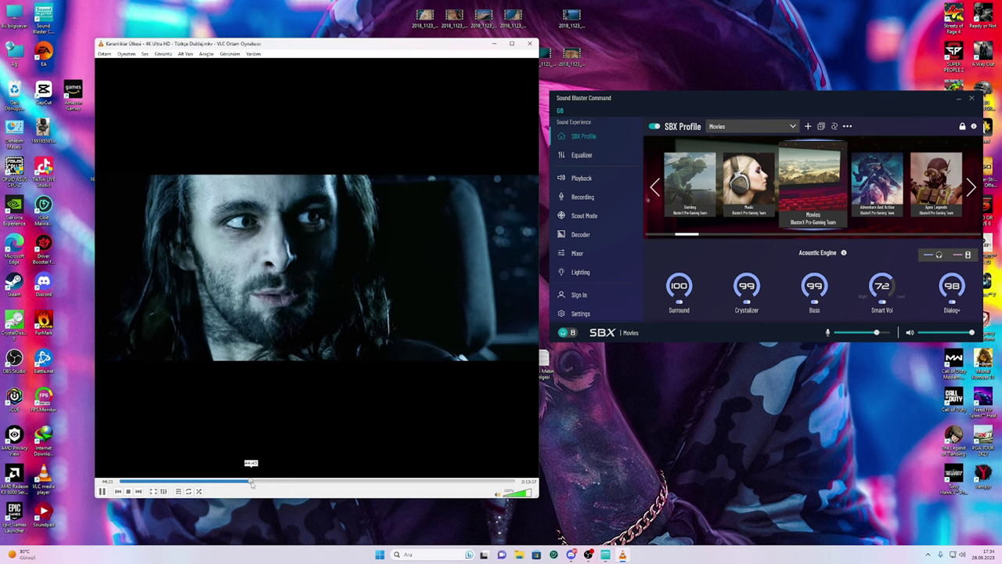
- Skip forward through the film to find an action scene and play it from about 1:20:00
click(276, 482)
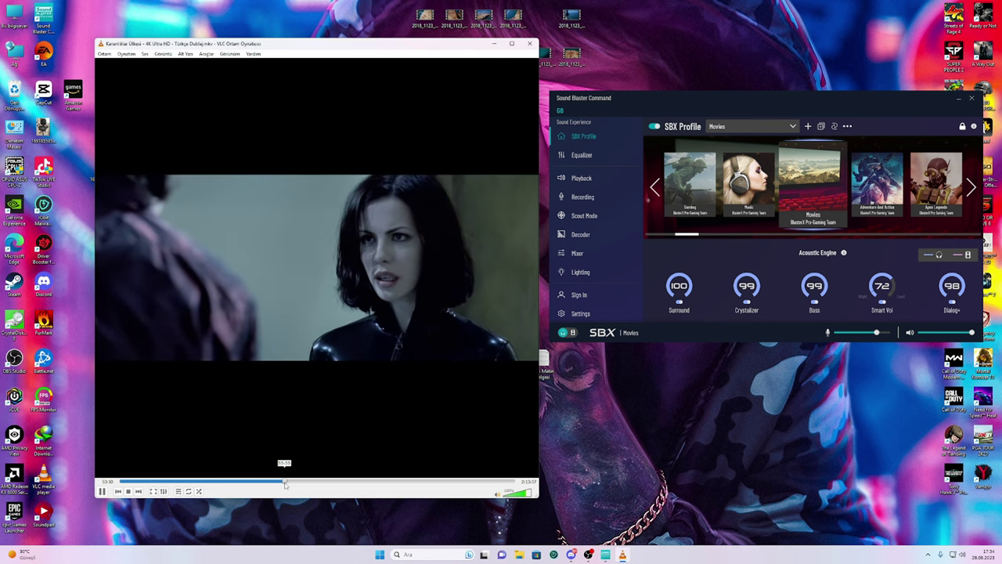
click(321, 483)
click(335, 483)
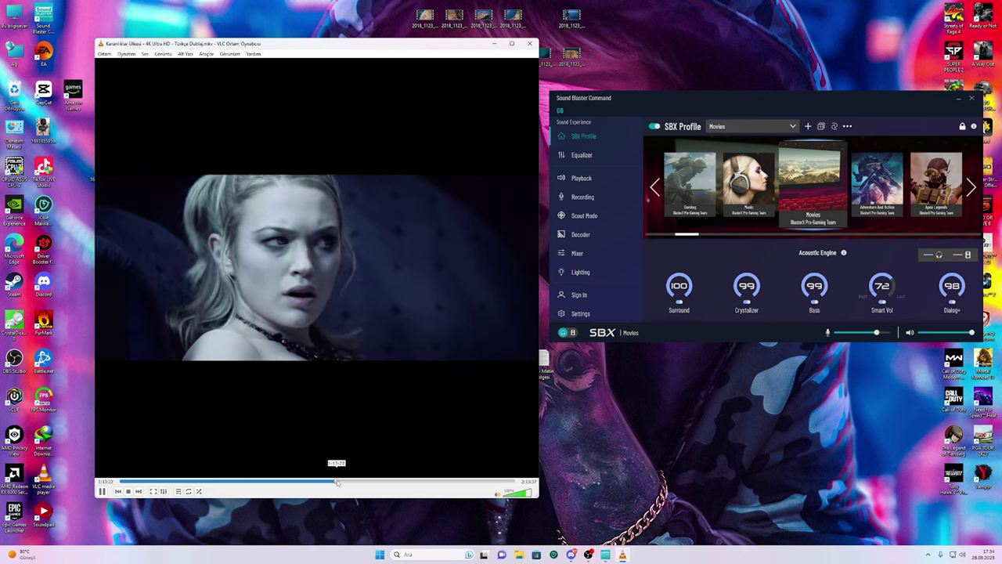
click(354, 483)
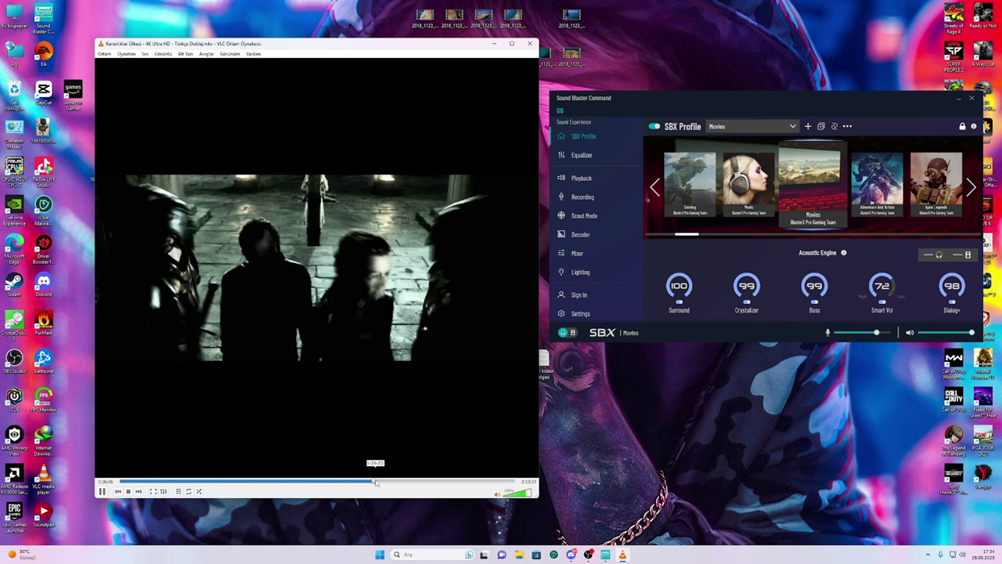
click(380, 483)
click(389, 483)
drag(389, 482, 356, 484)
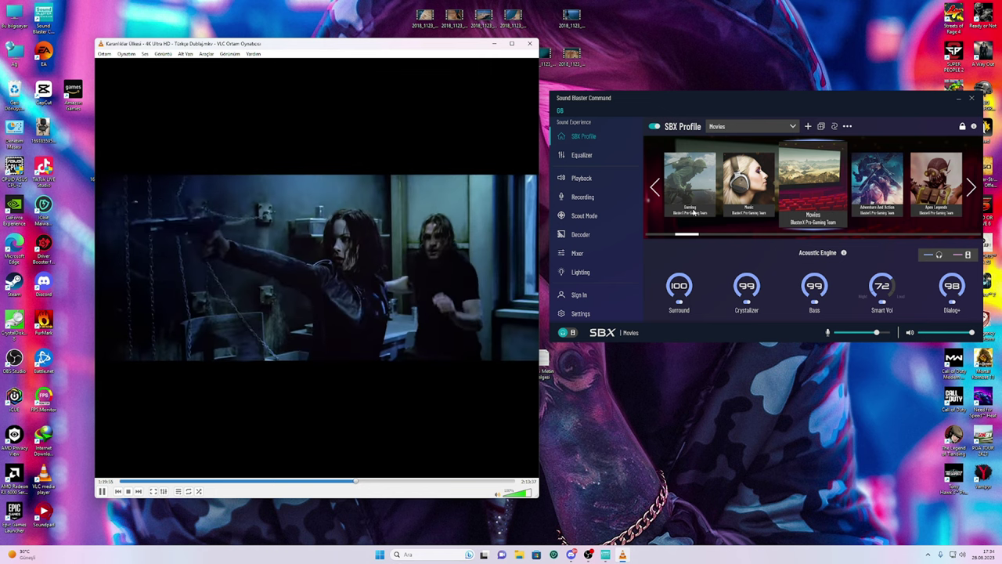
- Look through the available SBX profiles while the scene plays, and pause and minimize the film
click(742, 125)
scroll(737, 180, down, 5)
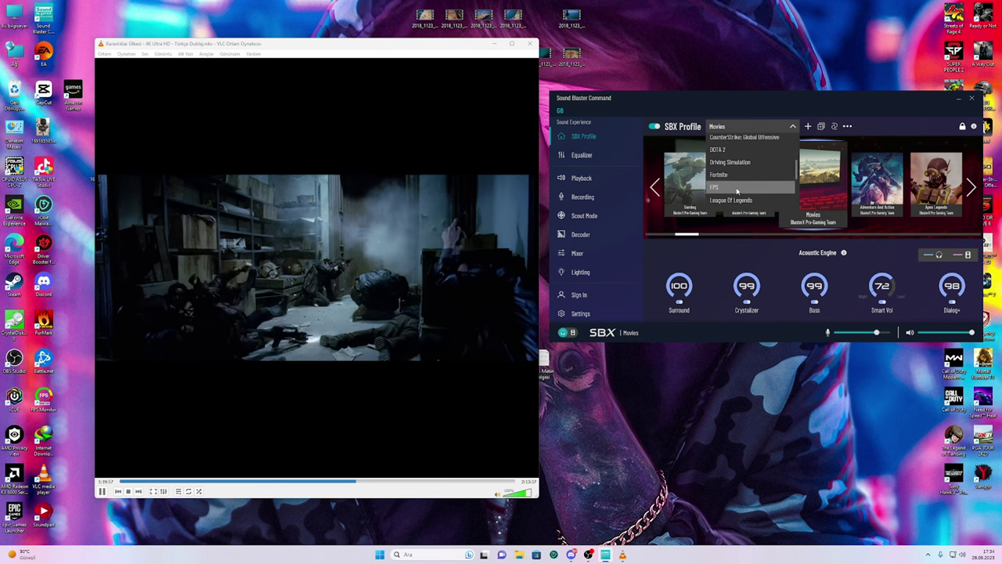
scroll(737, 188, up, 5)
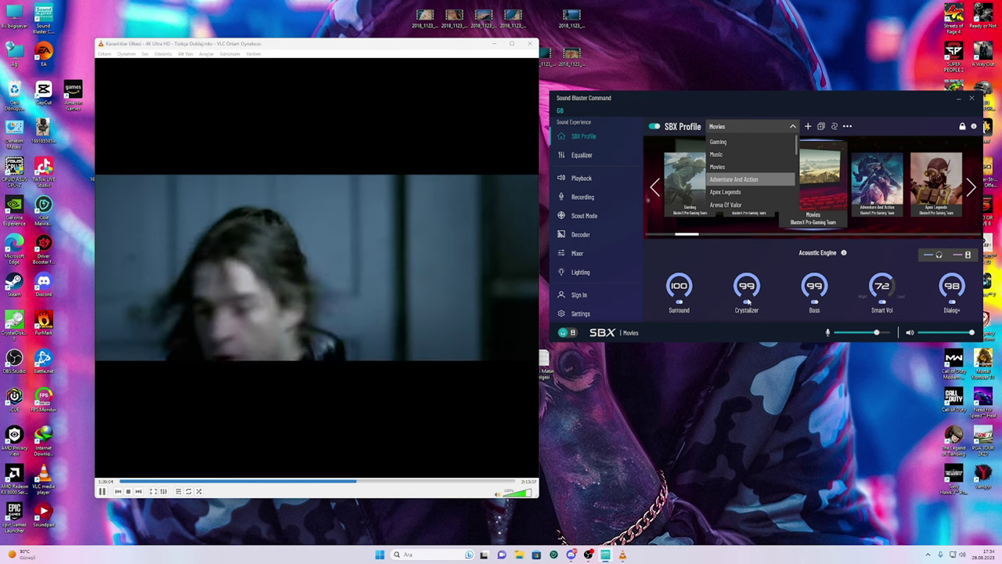
click(232, 430)
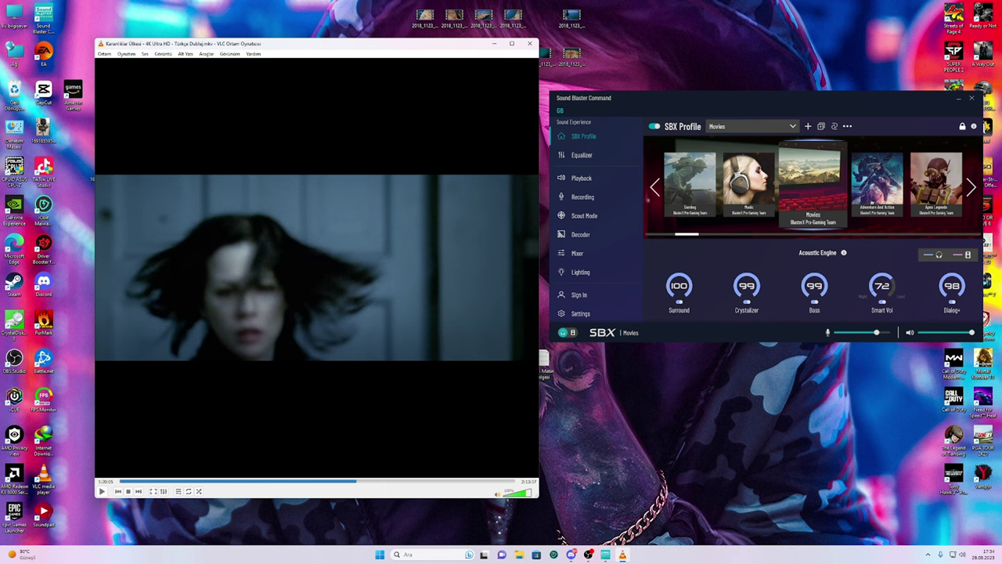
click(494, 44)
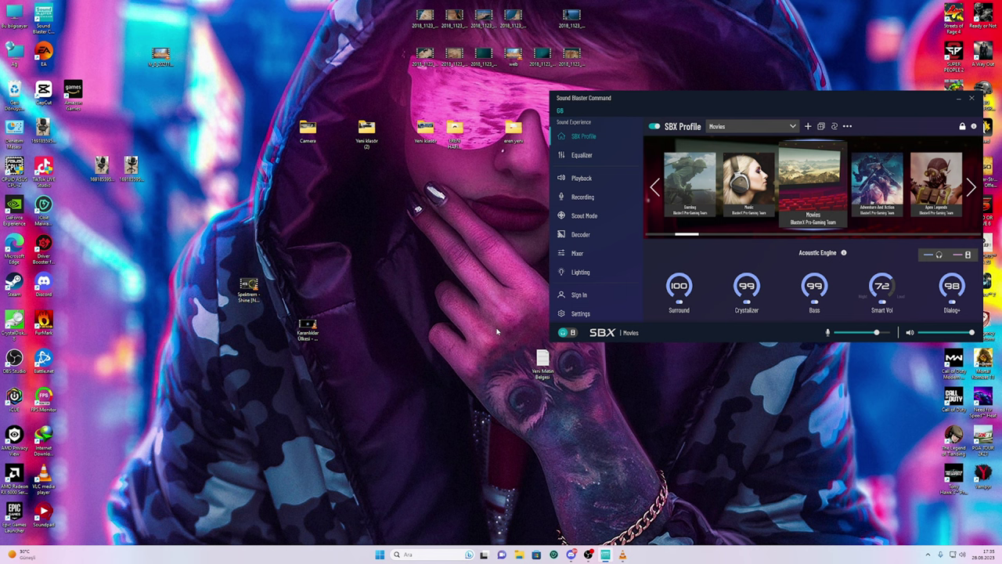
- Select The Witcher 3: Wild Hunt as the SBX profile
click(725, 130)
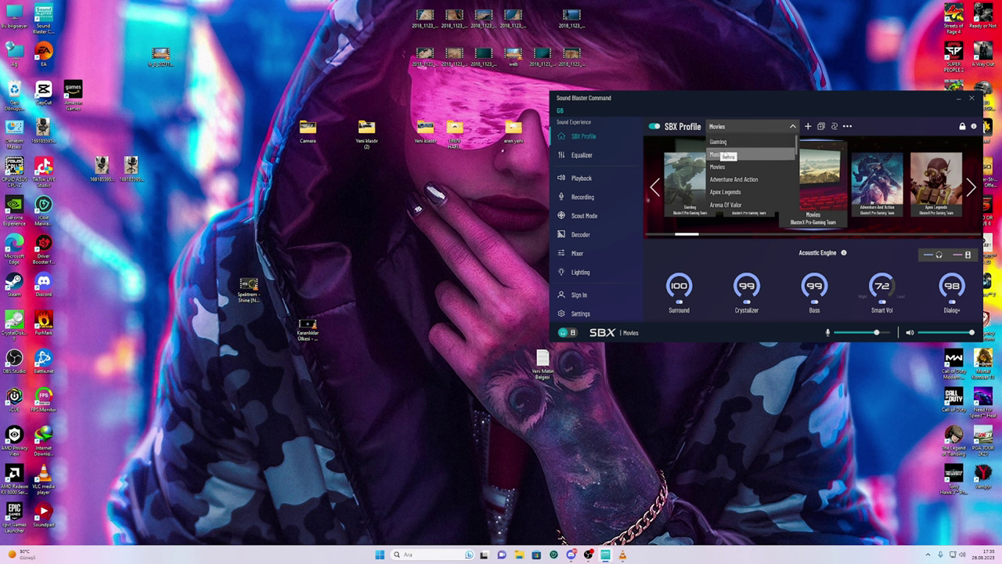
scroll(727, 156, down, 5)
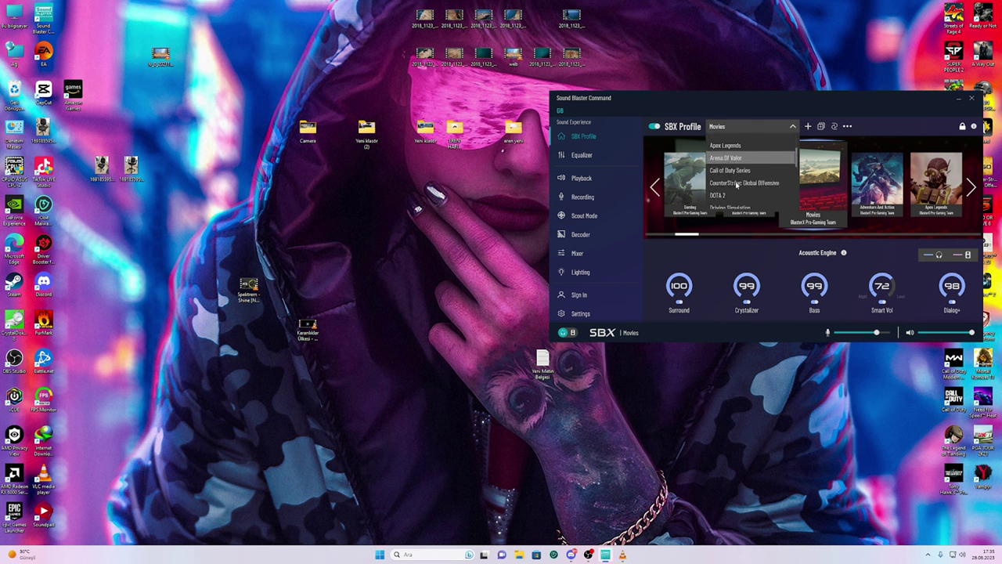
scroll(726, 177, down, 4)
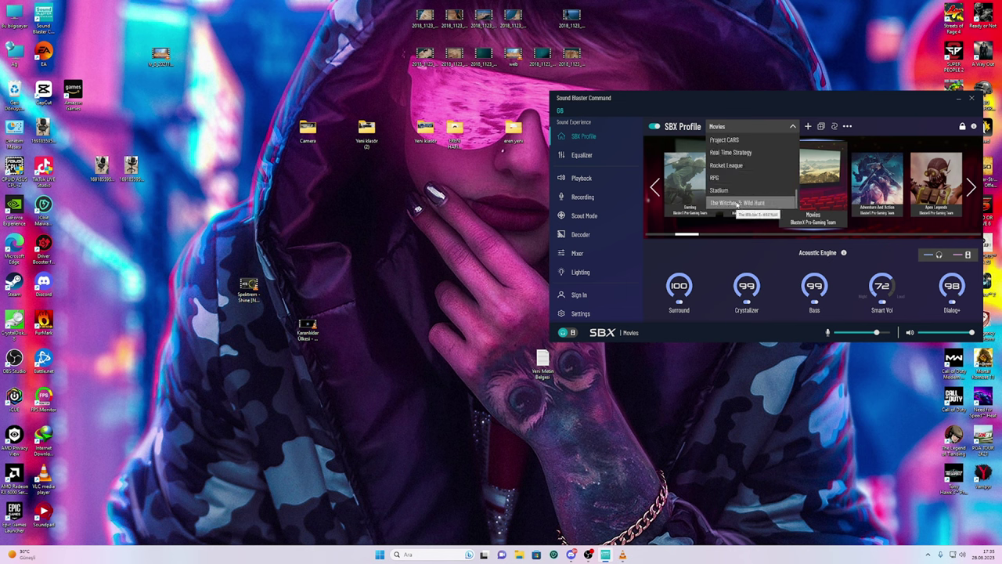
click(734, 203)
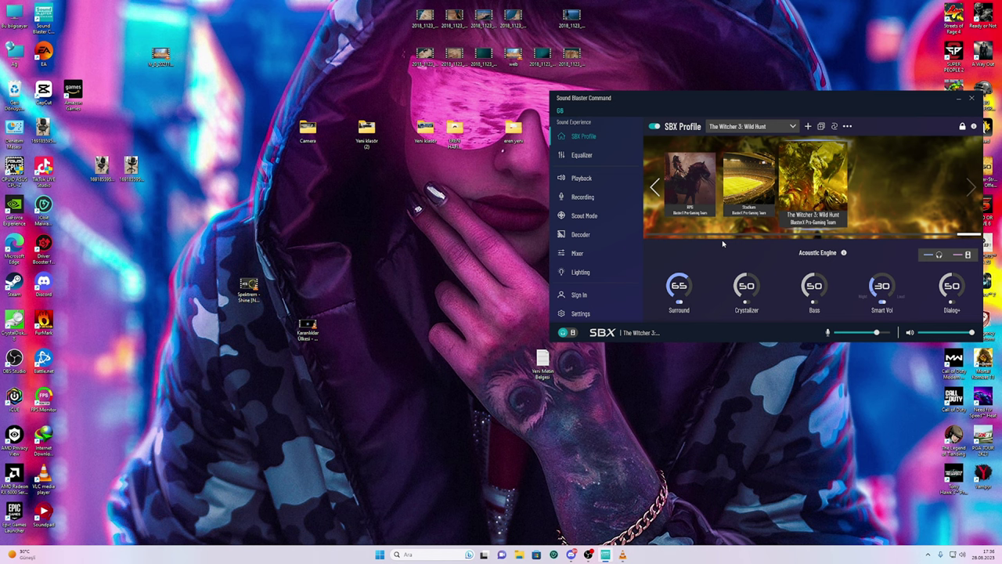
- Move the Sound Blaster Command window toward the middle of the desktop and open the Equalizer settings
drag(776, 102, 533, 106)
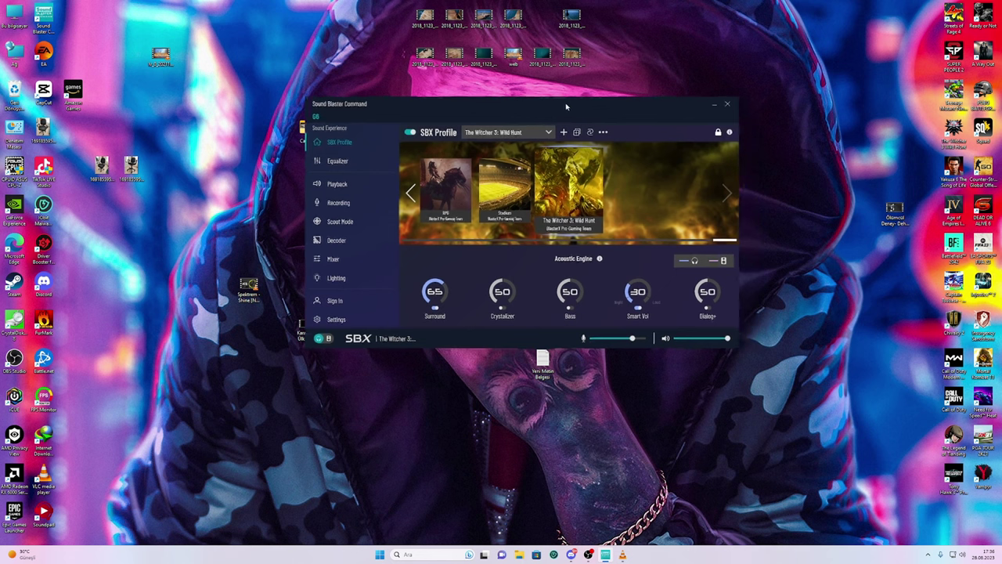
click(337, 160)
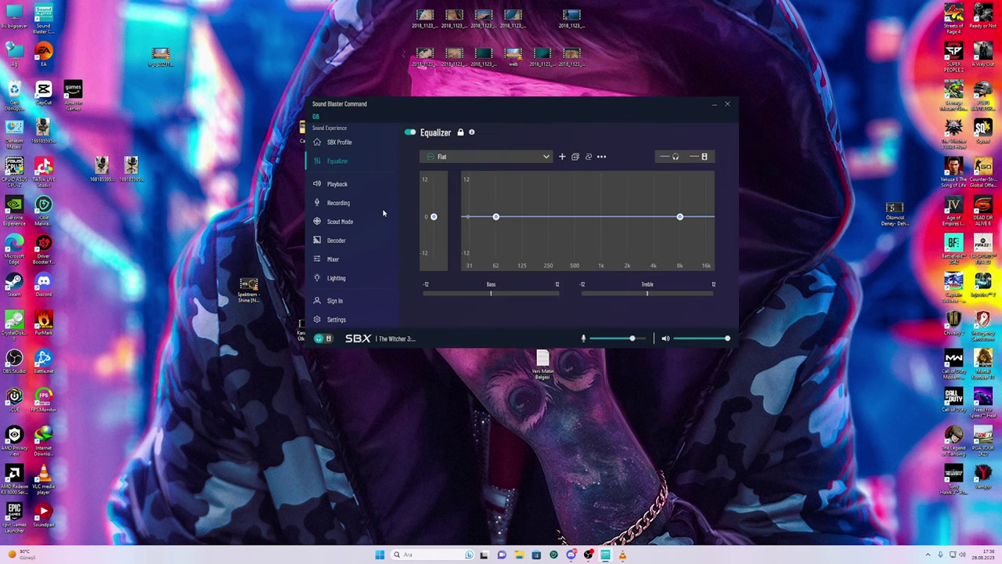